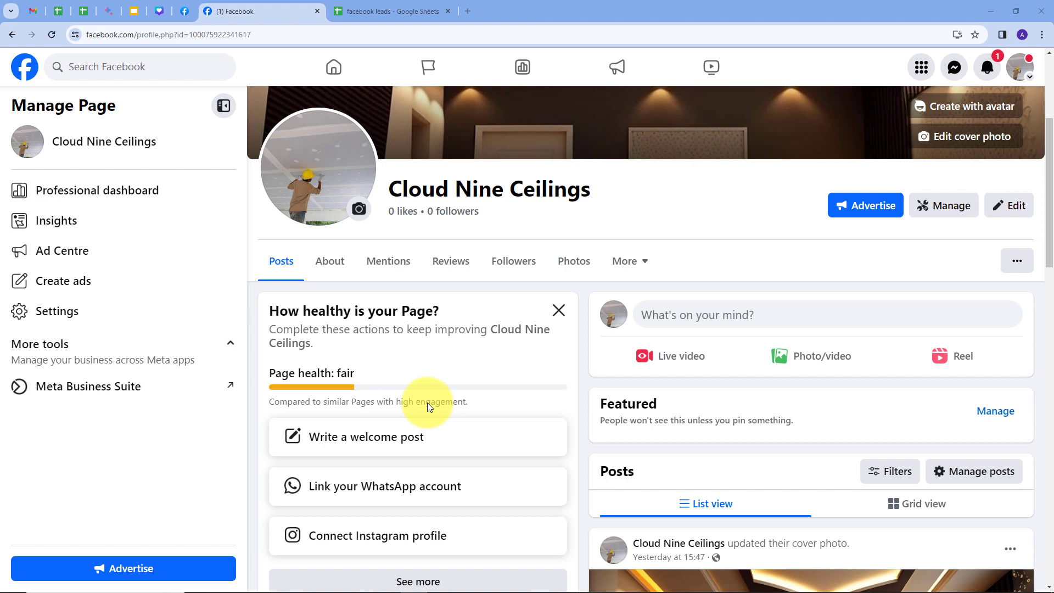
# - Review the Cloud Nine Ceilings Facebook page and the column headers of the facebook leads spreadsheet
pyautogui.click(417, 11)
pyautogui.click(250, 7)
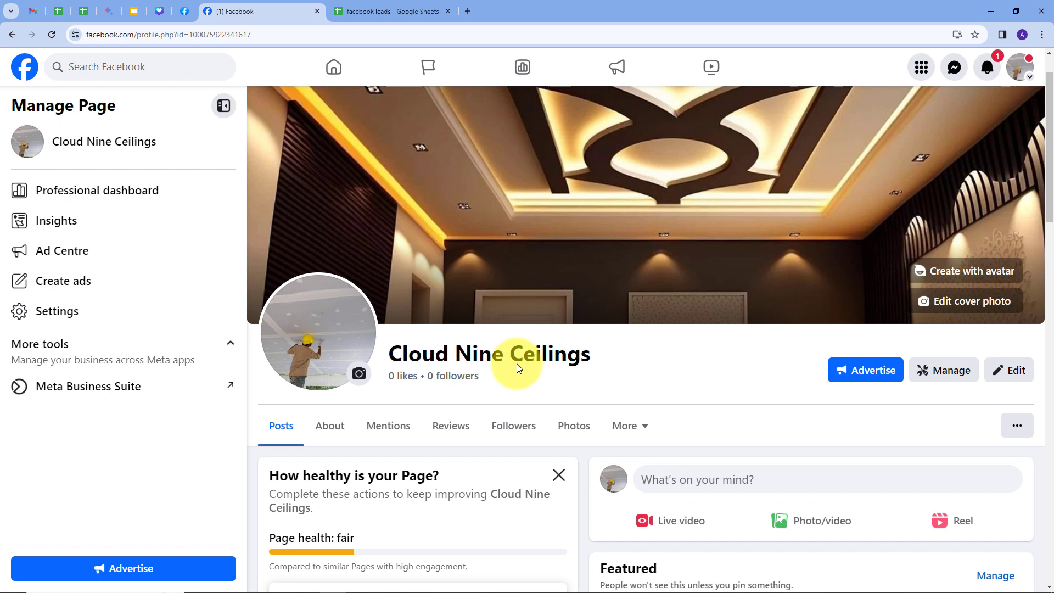
pyautogui.click(360, 10)
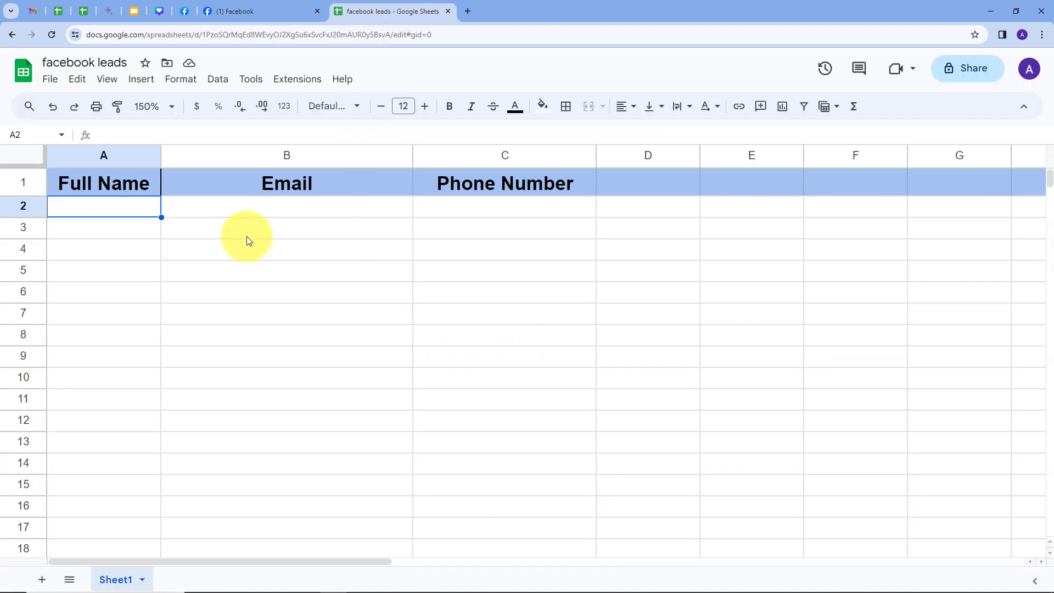
pyautogui.click(260, 6)
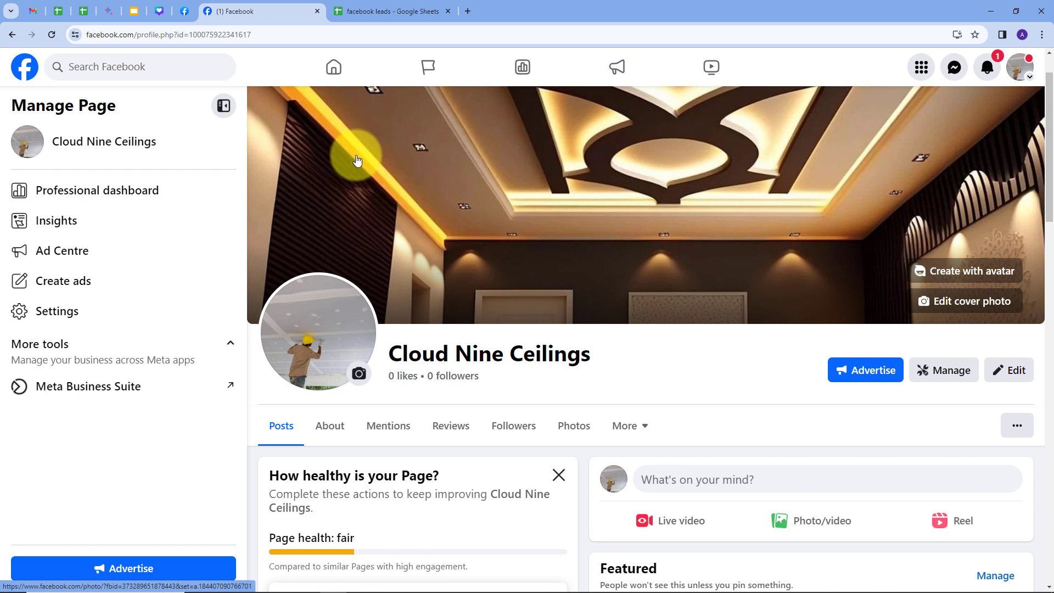
pyautogui.click(401, 12)
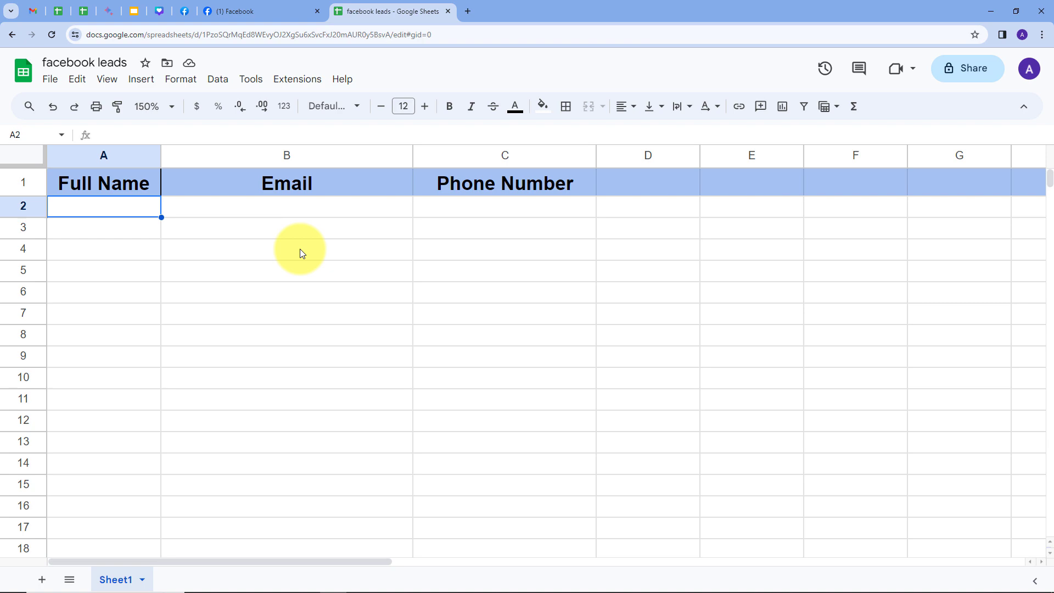
pyautogui.click(262, 10)
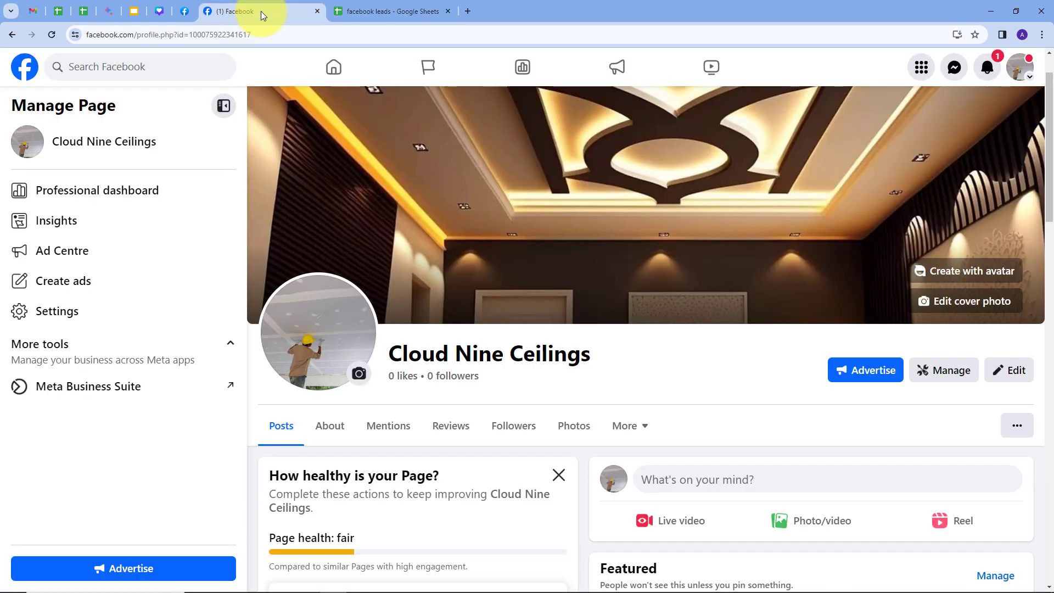
pyautogui.click(372, 12)
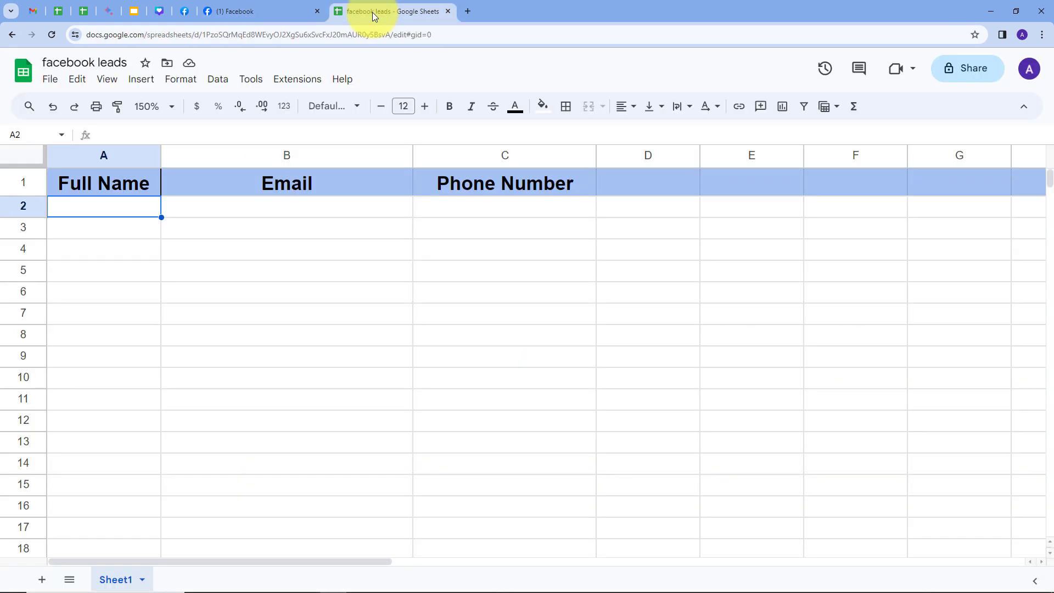
# - Go to pabbly.com in a new browser tab, sign in to the existing account and access Pabbly Connect
pyautogui.click(467, 12)
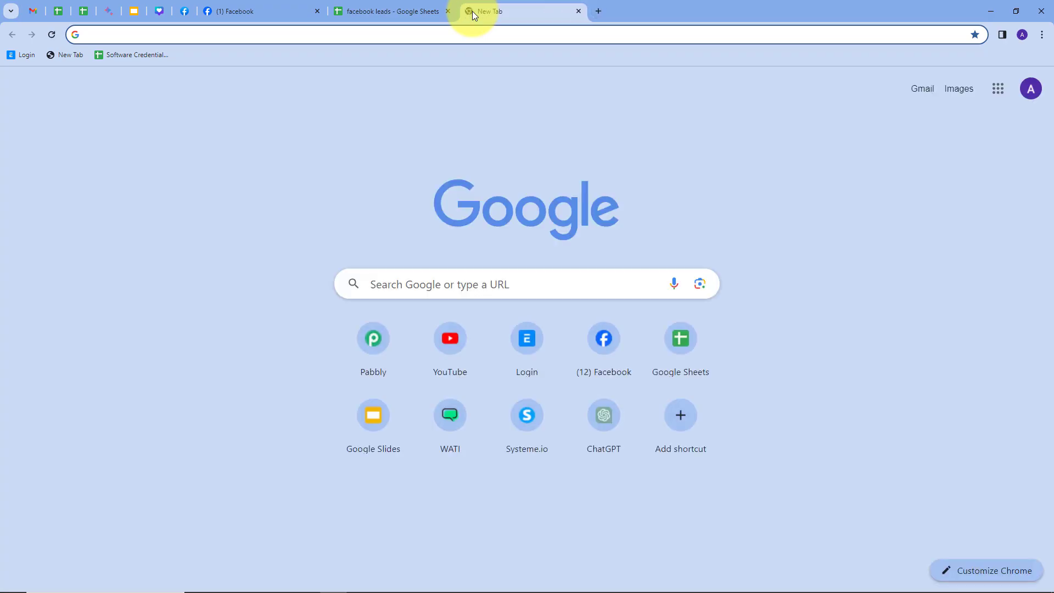
pyautogui.write('pabbly.com')
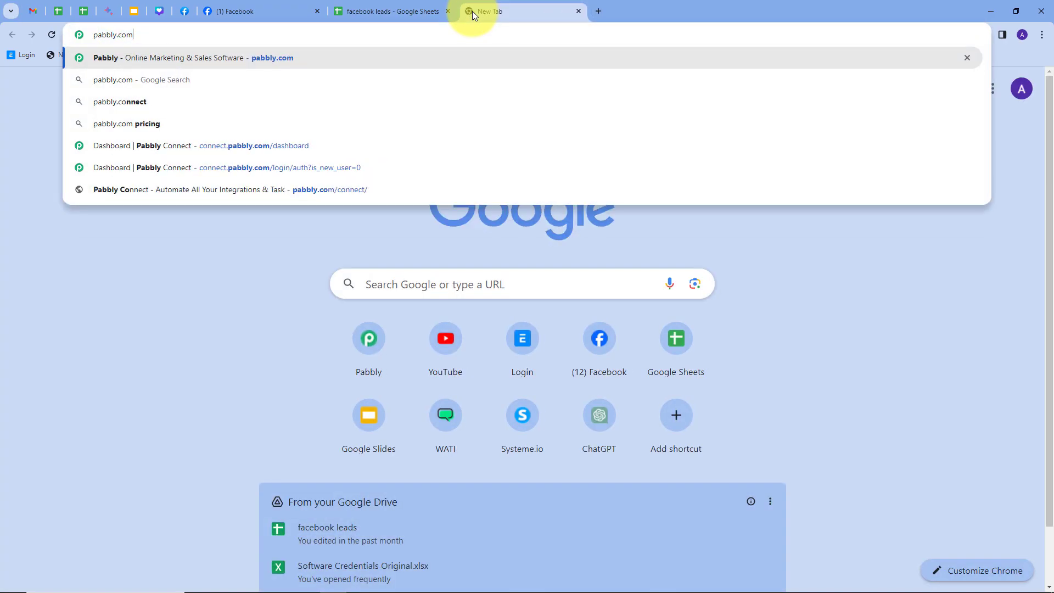
pyautogui.press('Return')
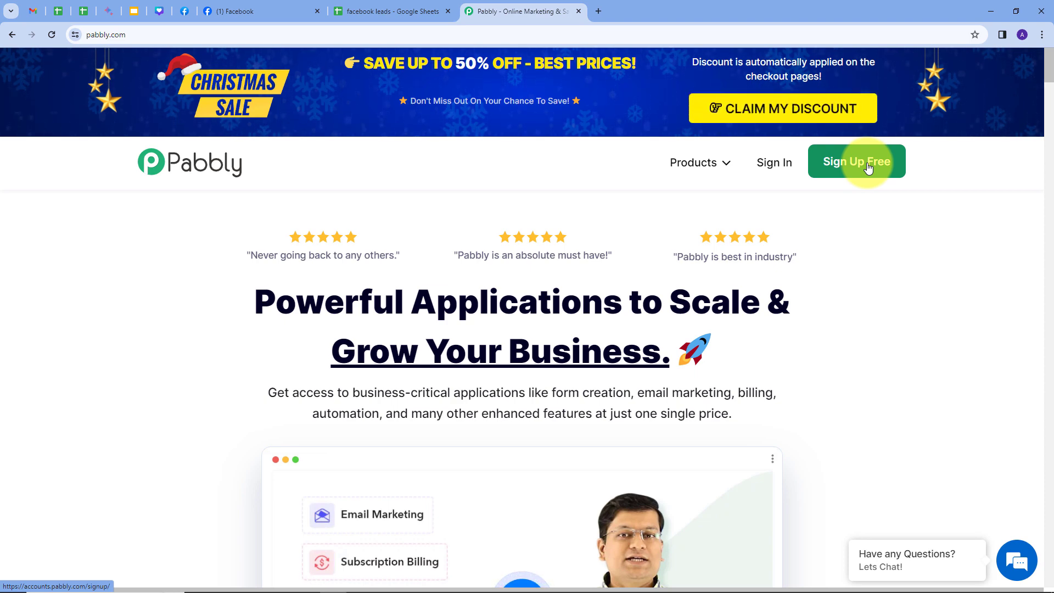
pyautogui.click(770, 172)
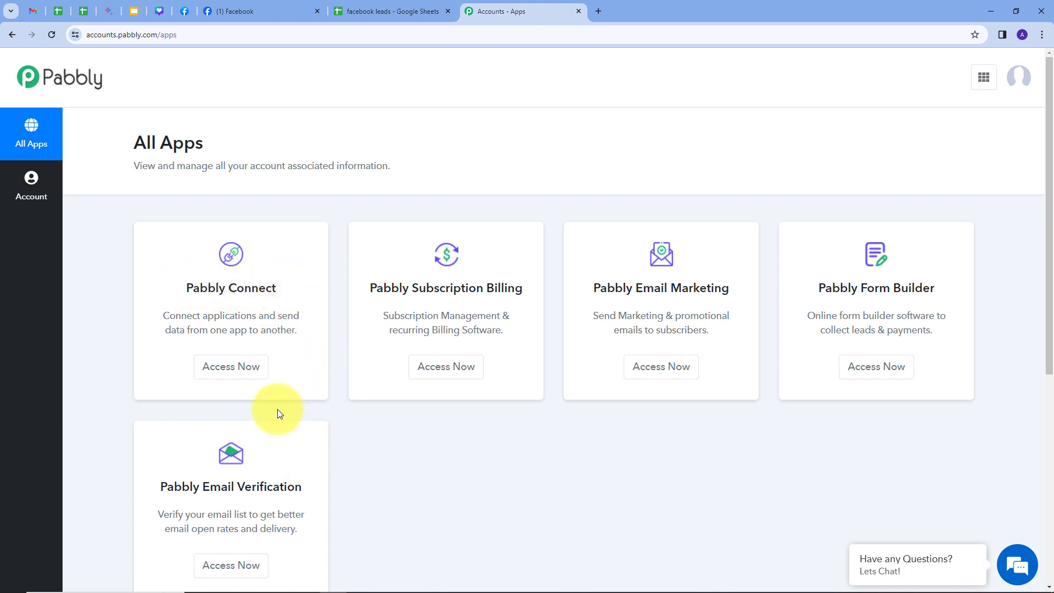
pyautogui.click(231, 366)
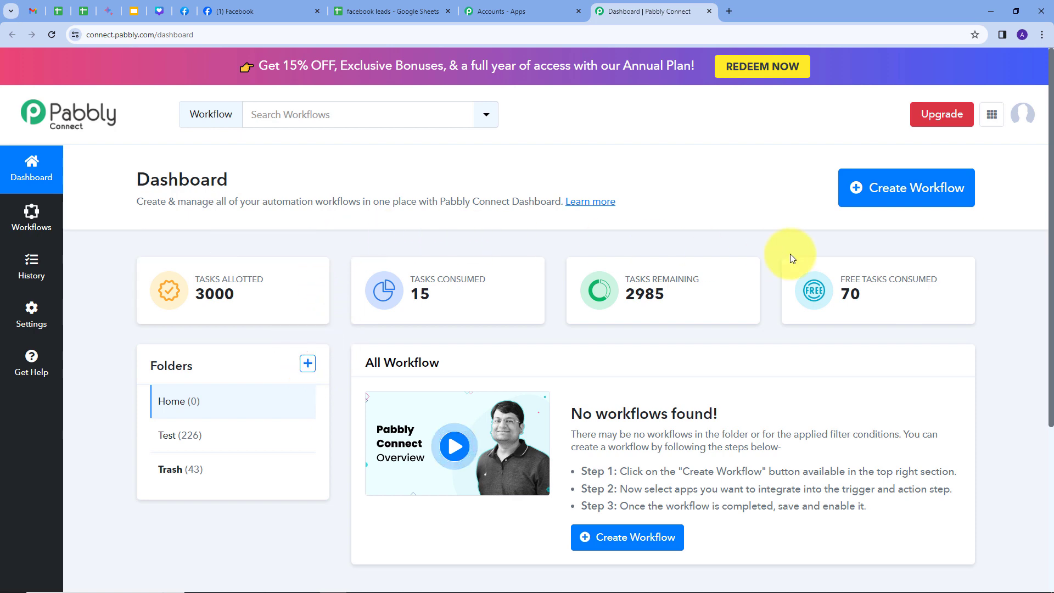
# - Create a workflow named "Add Facebook Leads to Google Sheets for False Ceiling Business" in the Home folder
pyautogui.click(890, 193)
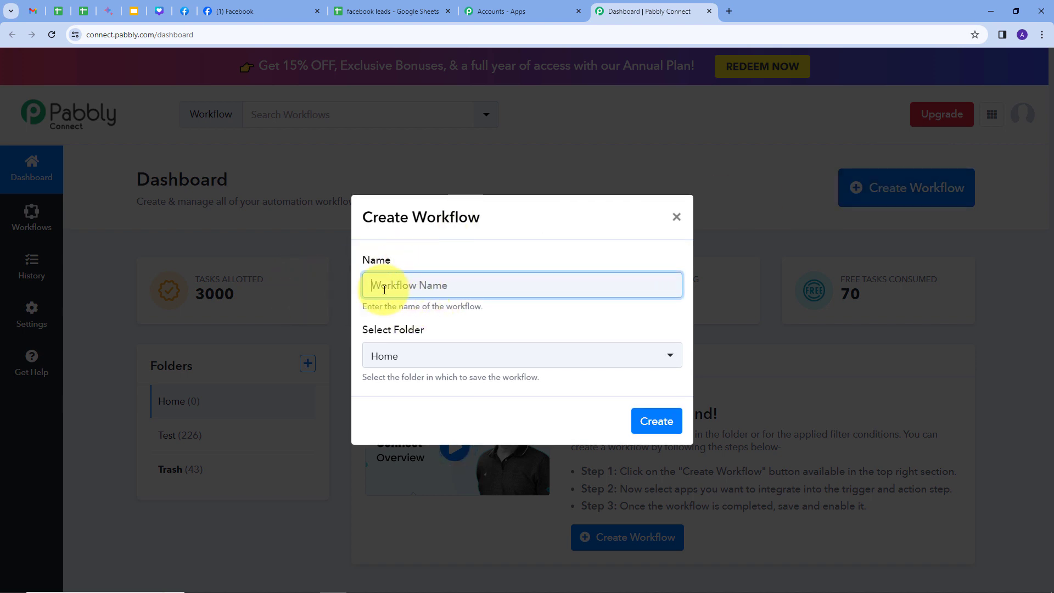
pyautogui.write('Add Facebook Leads to Google Sheets for False Ceiling Business')
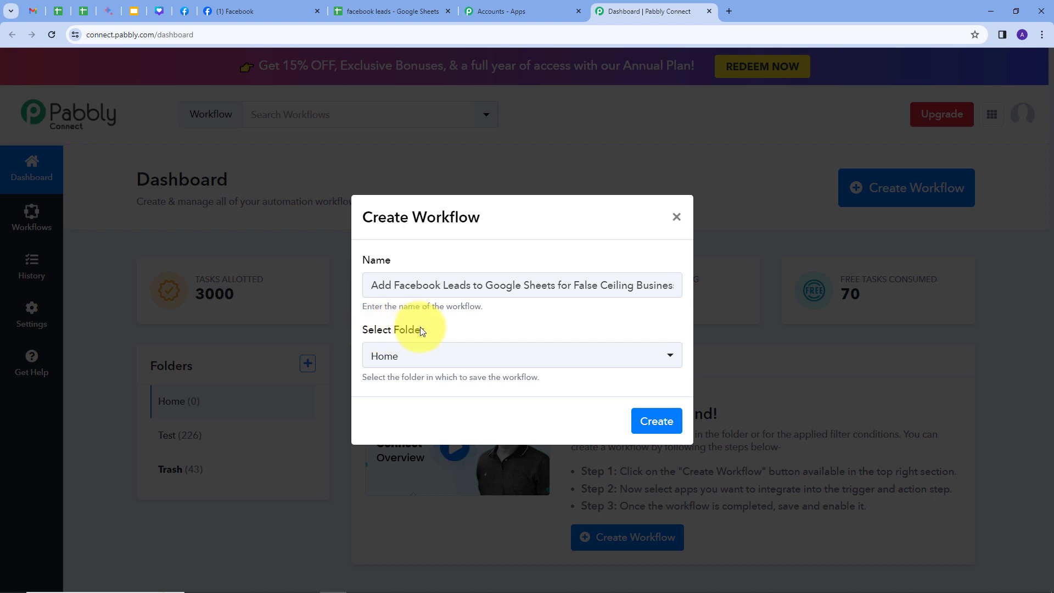
pyautogui.click(577, 358)
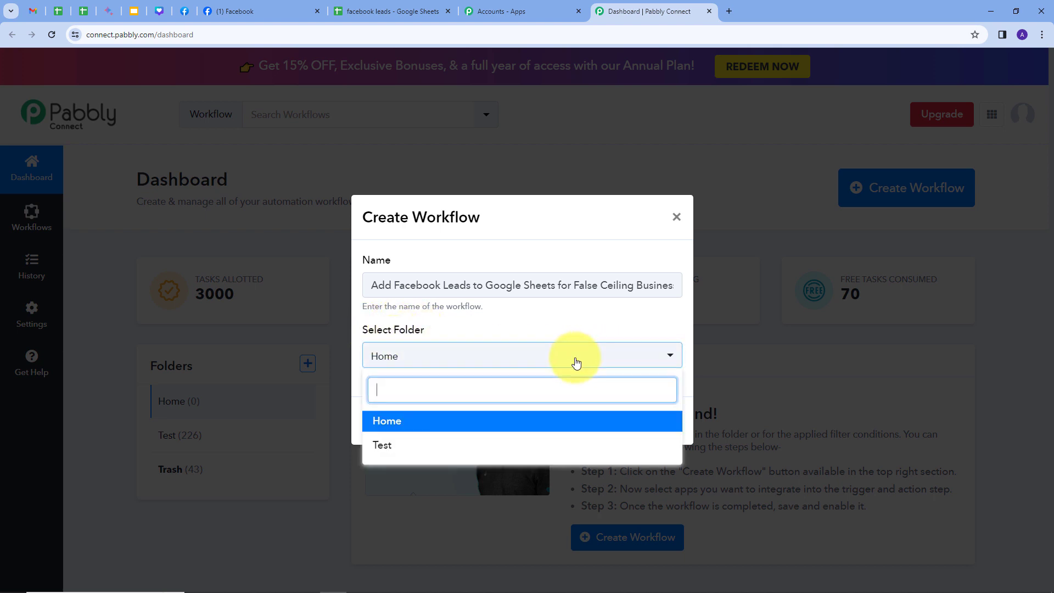
pyautogui.click(390, 421)
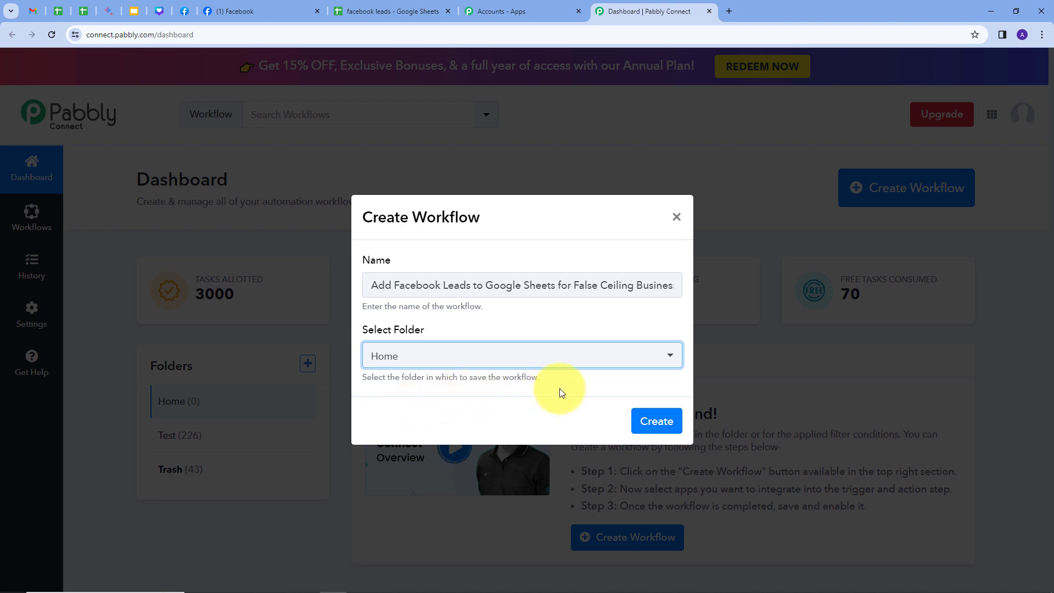
pyautogui.click(649, 426)
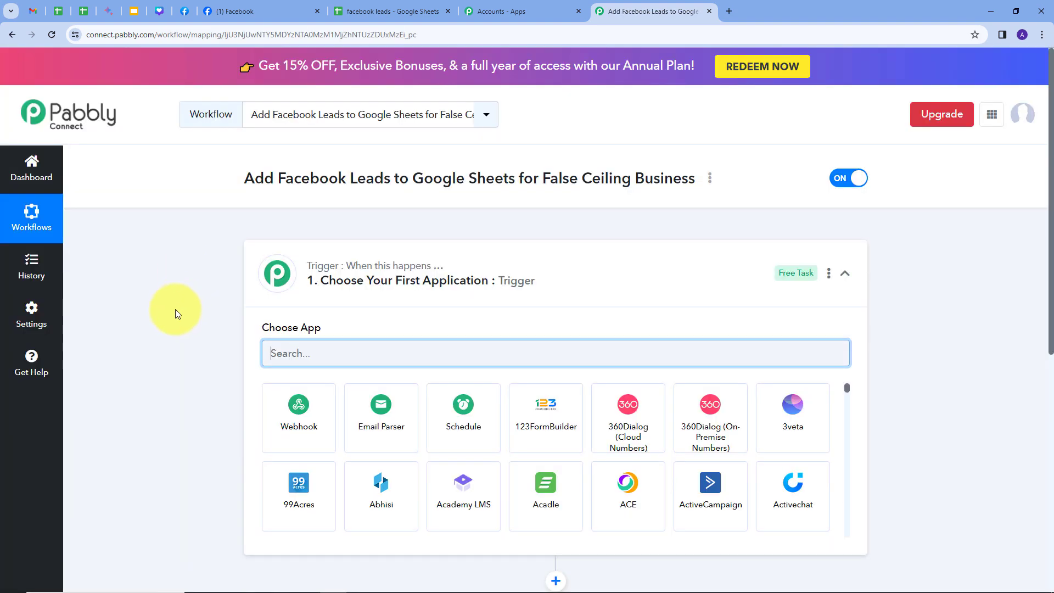
# - Set the workflow's trigger app to Facebook Lead Ads with the New Lead (Instant) event
pyautogui.scroll(-2, 175, 308)
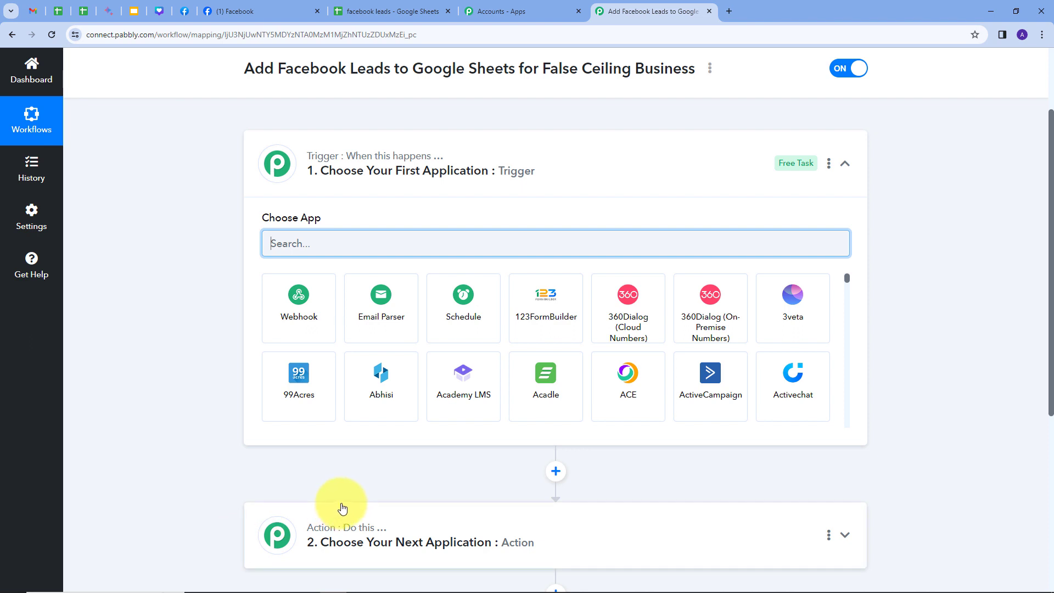
pyautogui.moveTo(321, 163)
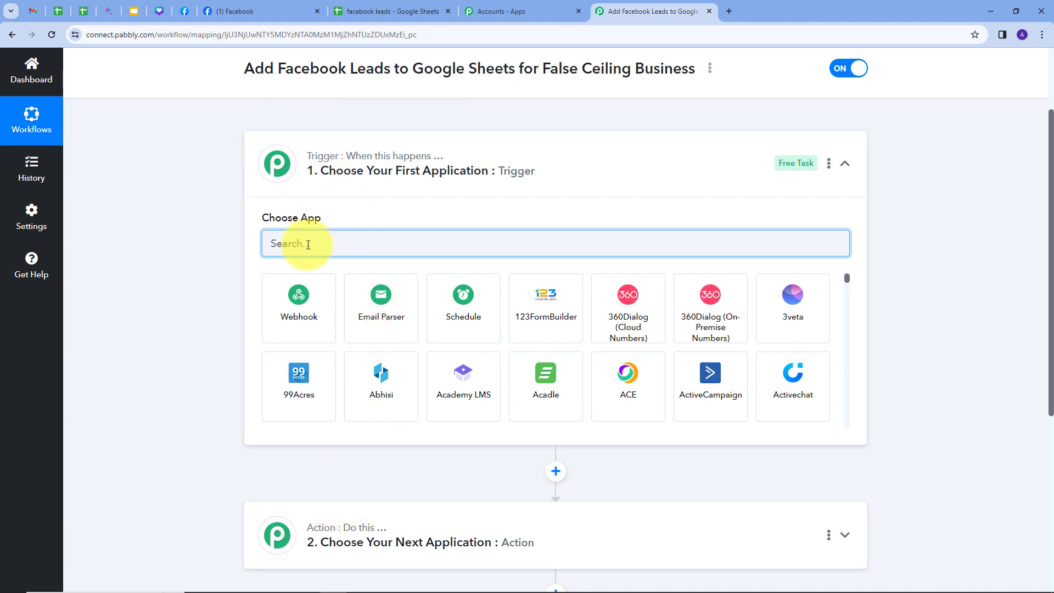
pyautogui.write('faceboo')
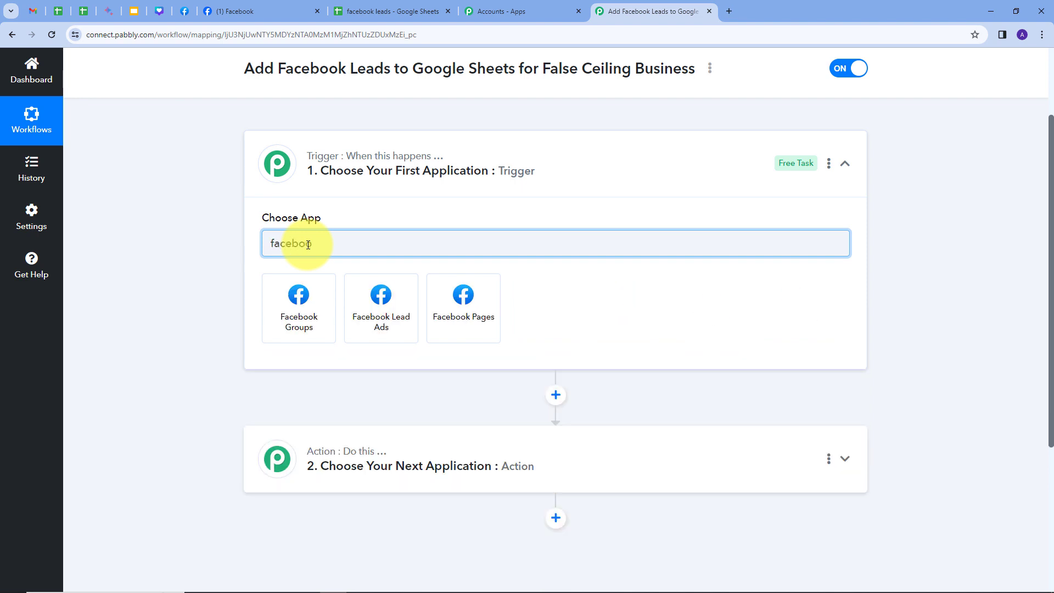
pyautogui.click(379, 308)
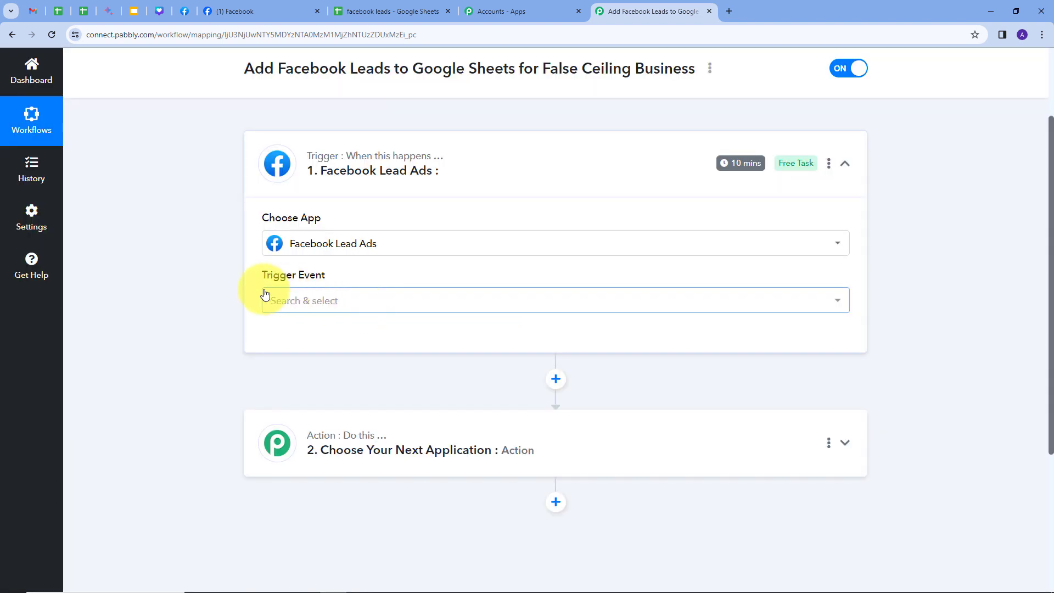
pyautogui.click(542, 300)
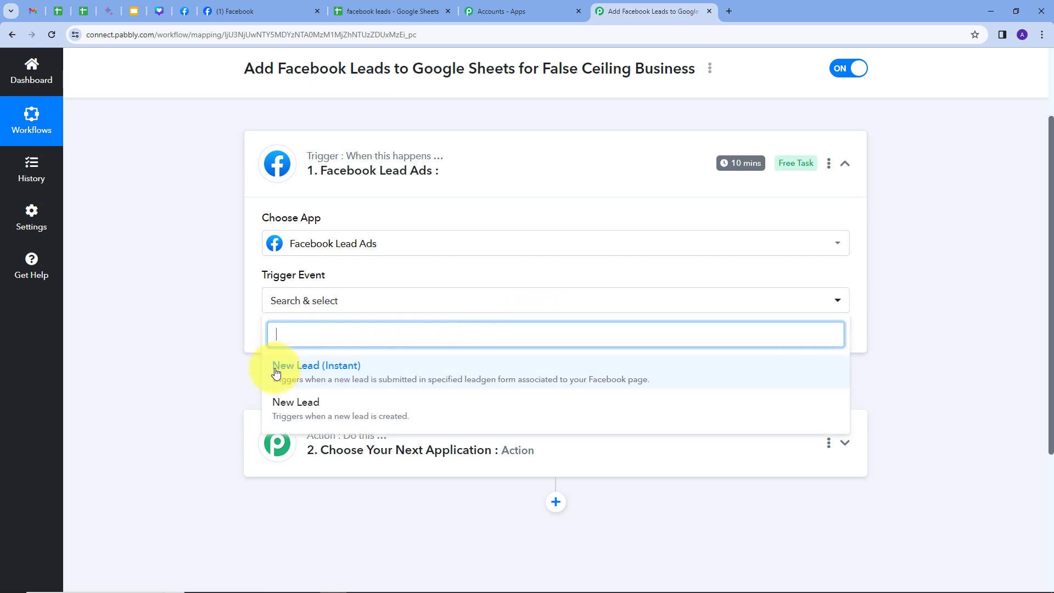
pyautogui.click(310, 371)
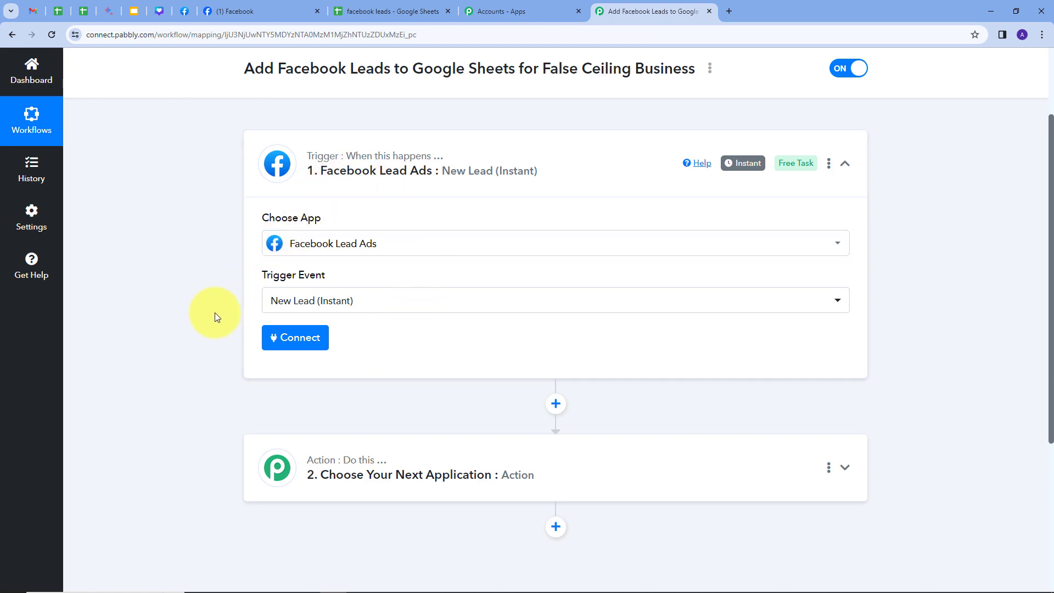
# - Add a new Facebook Lead Ads connection for the trigger and authorize it with the Facebook account
pyautogui.click(301, 344)
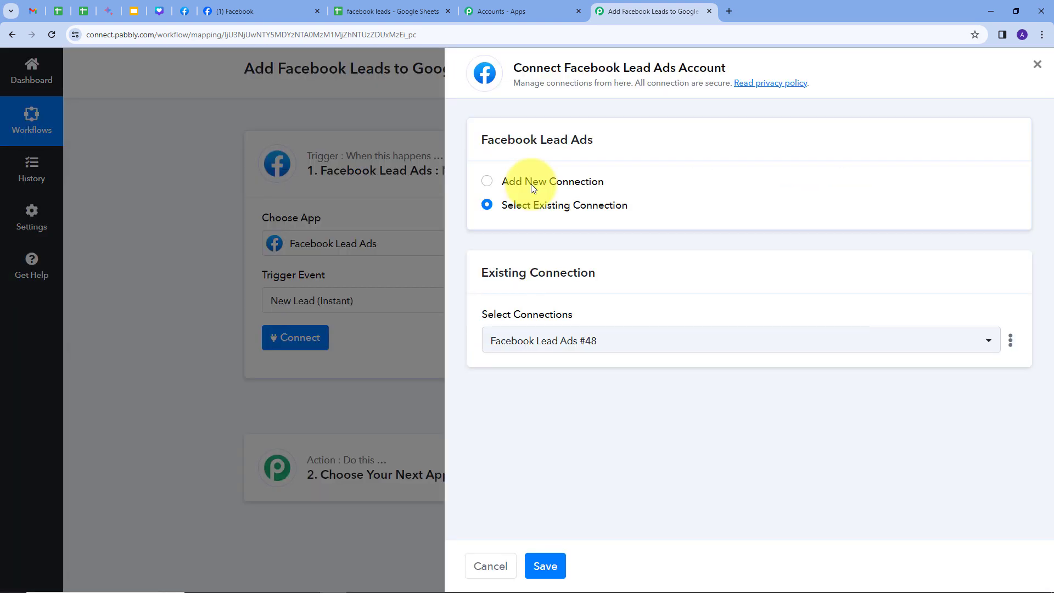
pyautogui.click(526, 184)
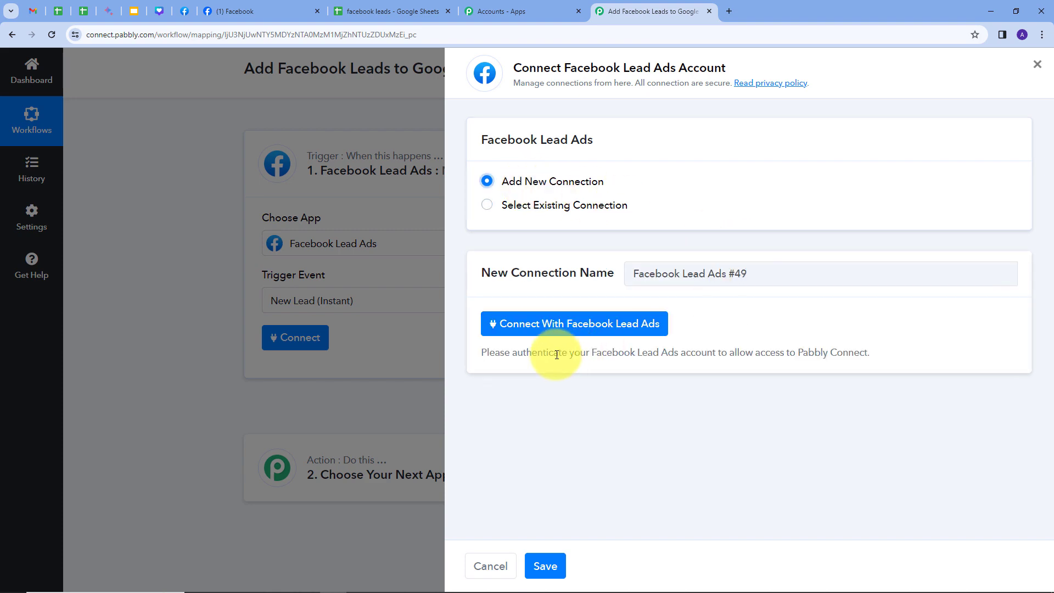
pyautogui.click(531, 329)
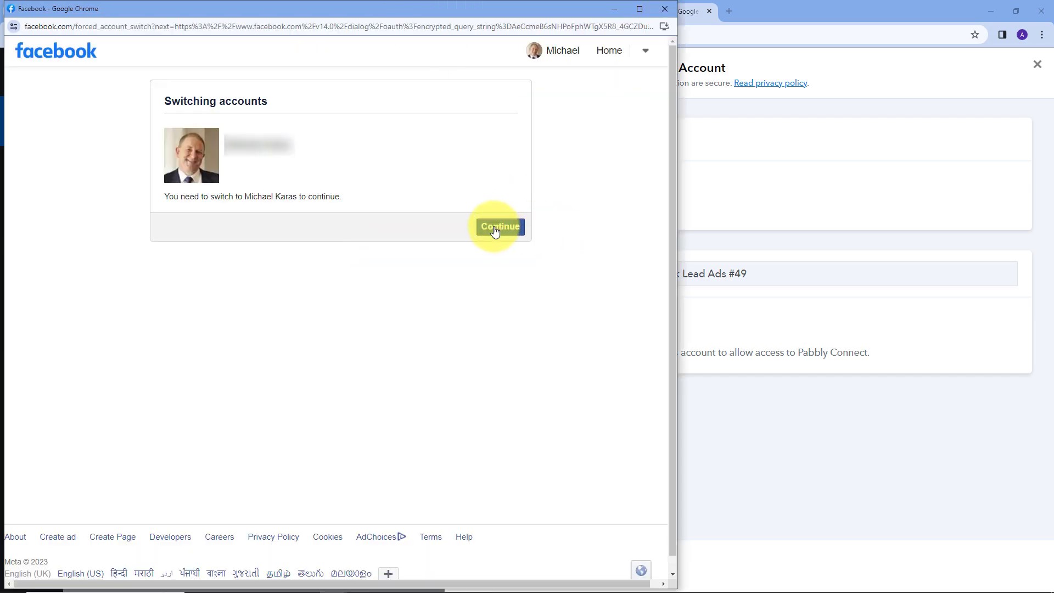
pyautogui.click(496, 227)
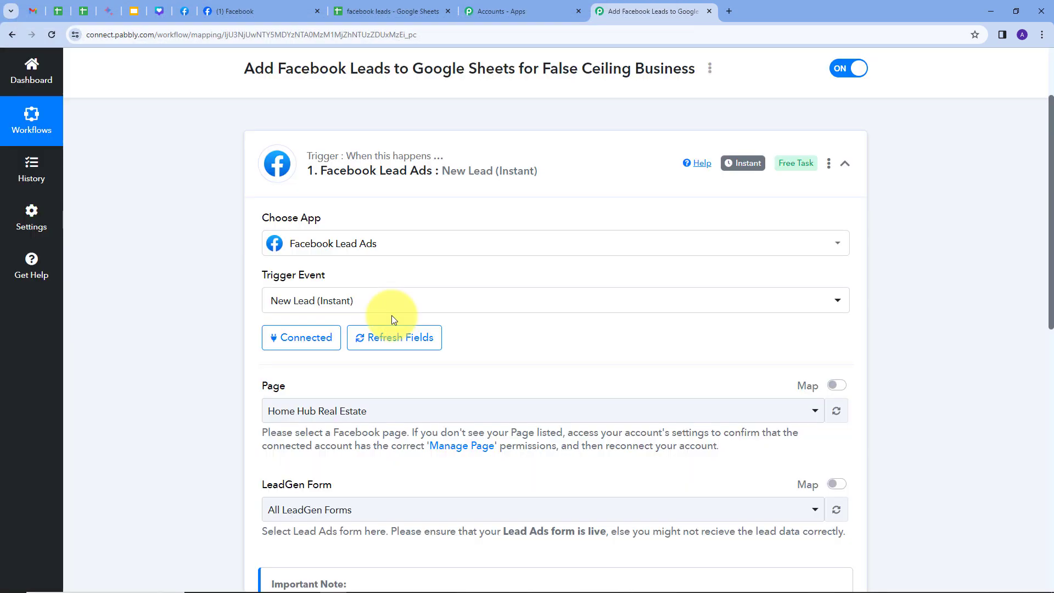
pyautogui.scroll(-2, 390, 315)
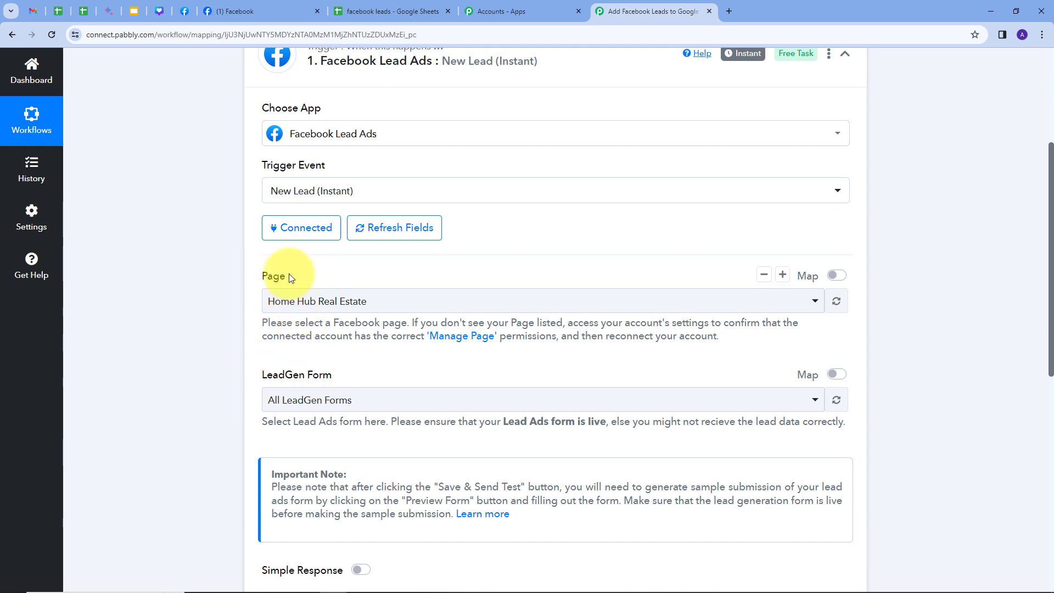
# - From the Cloud Nine Ceilings Facebook page, open Instant Forms in Meta Business Suite
pyautogui.click(255, 11)
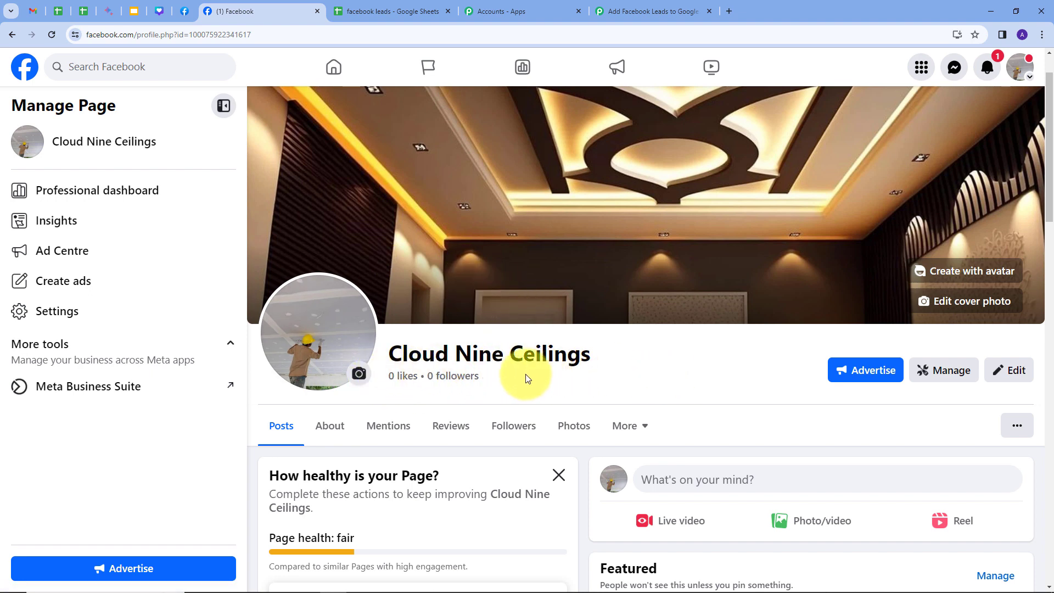
pyautogui.click(66, 384)
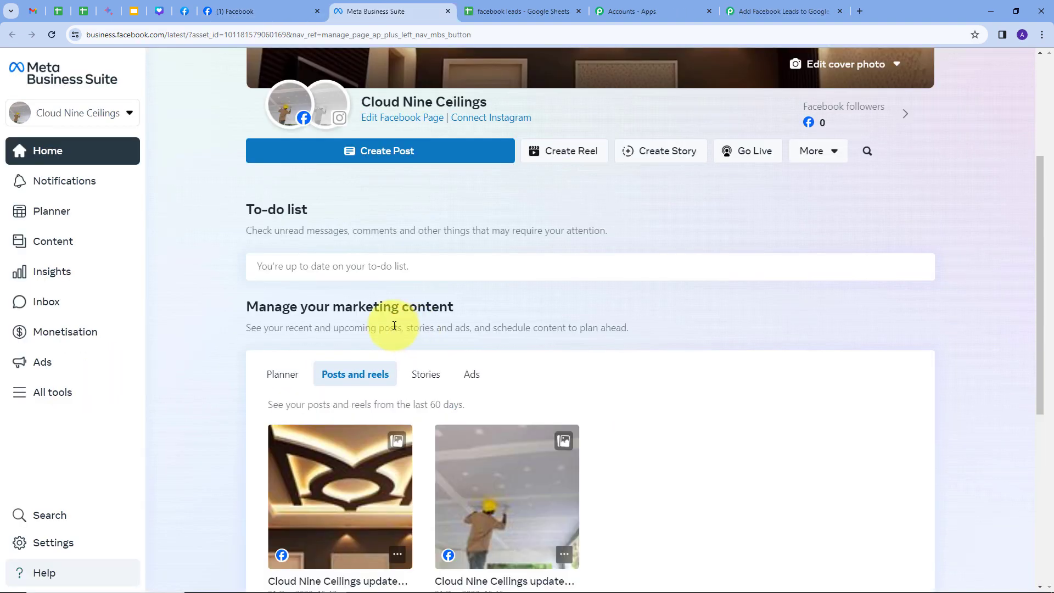
pyautogui.click(49, 395)
pyautogui.scroll(-4, 502, 280)
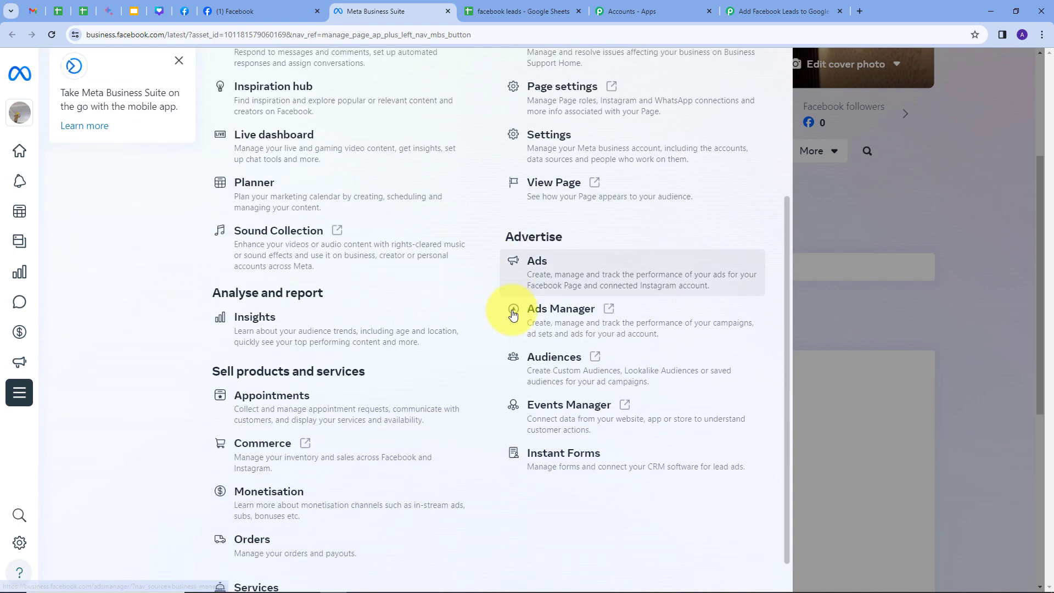
pyautogui.click(551, 458)
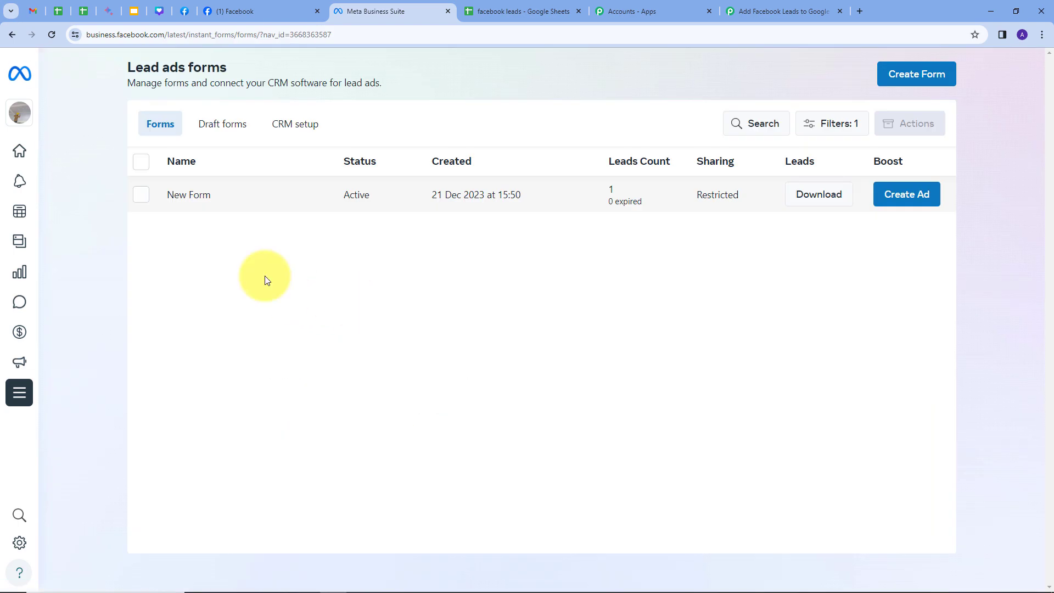
# - Preview the pages of the lead form "New Form", close the preview and return to the Pabbly Connect workflow
pyautogui.click(199, 201)
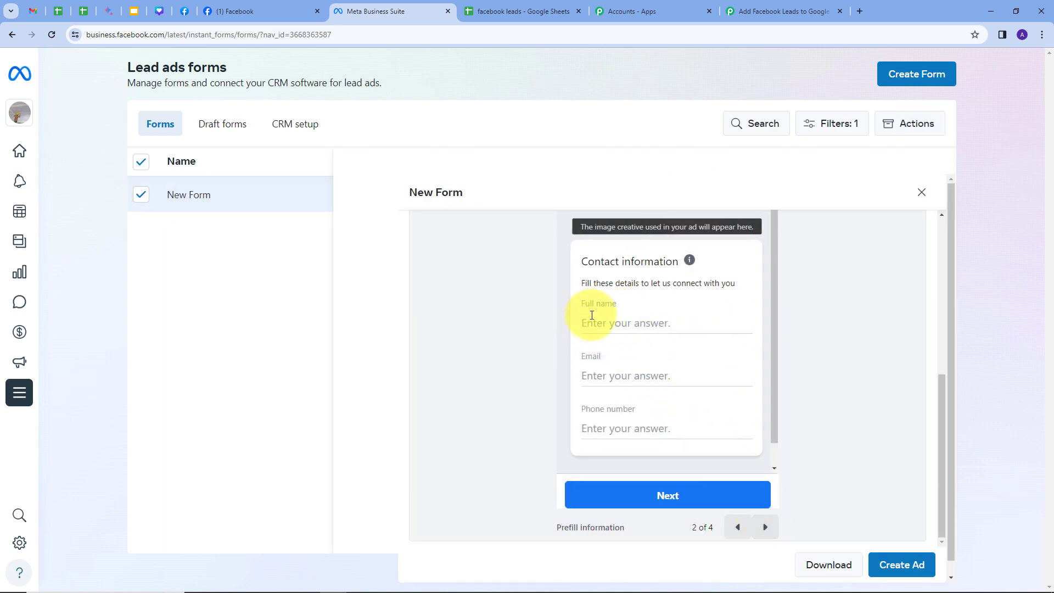
pyautogui.click(764, 528)
pyautogui.click(765, 528)
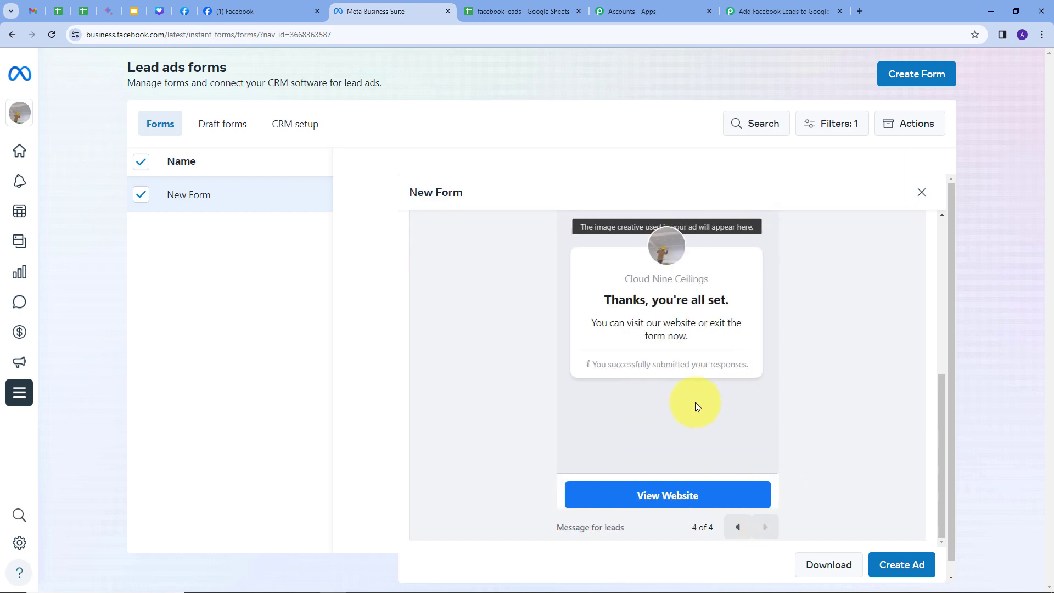
pyautogui.scroll(2, 695, 406)
pyautogui.click(921, 193)
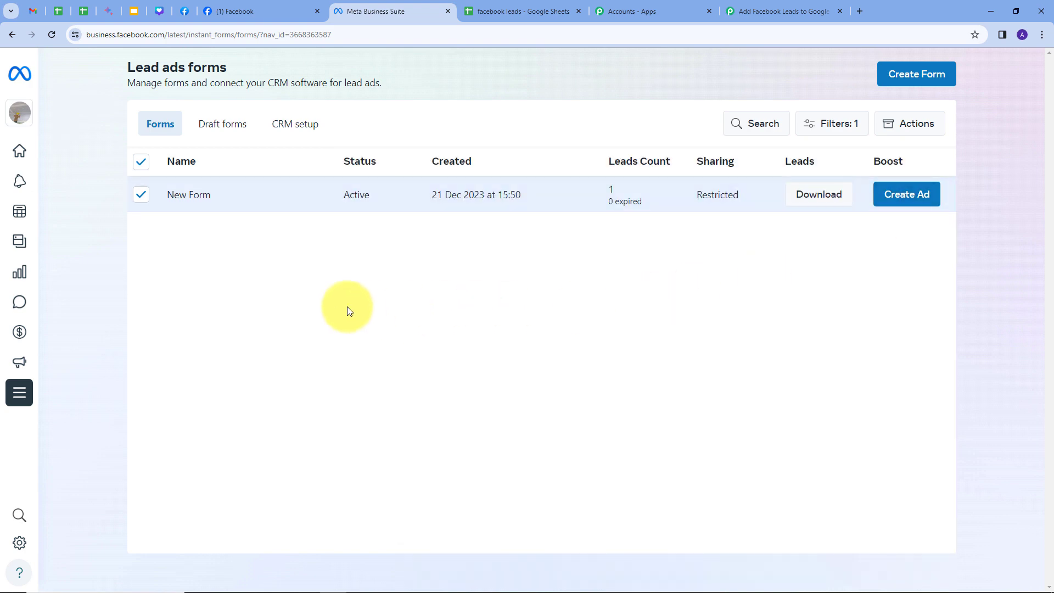
pyautogui.click(769, 12)
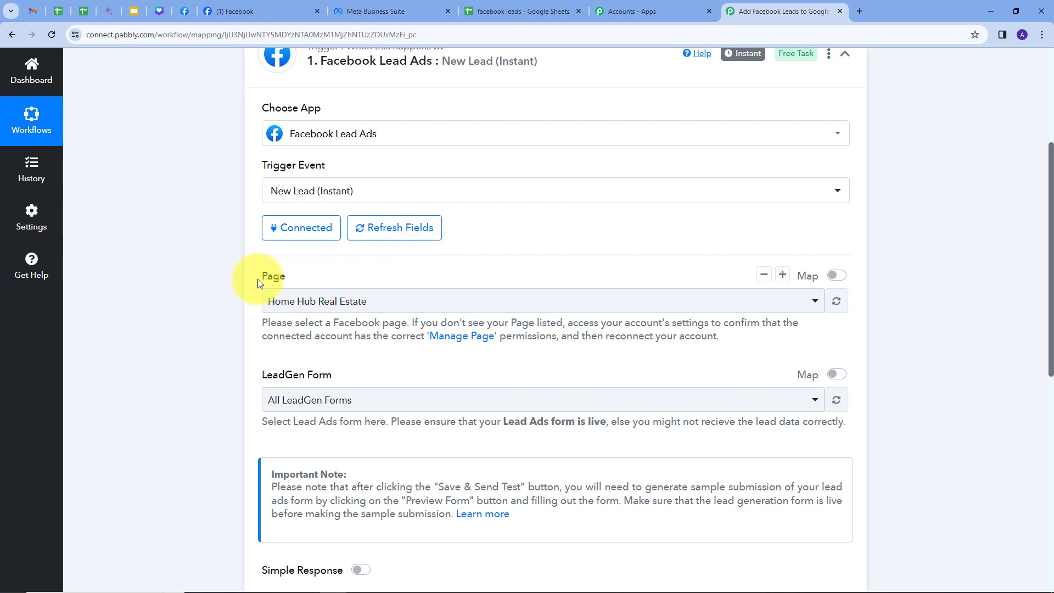
# - Set the trigger's page to Cloud Nine Ceilings and its LeadGen form to New Form
pyautogui.click(689, 300)
pyautogui.scroll(-5, 374, 415)
pyautogui.scroll(5, 375, 415)
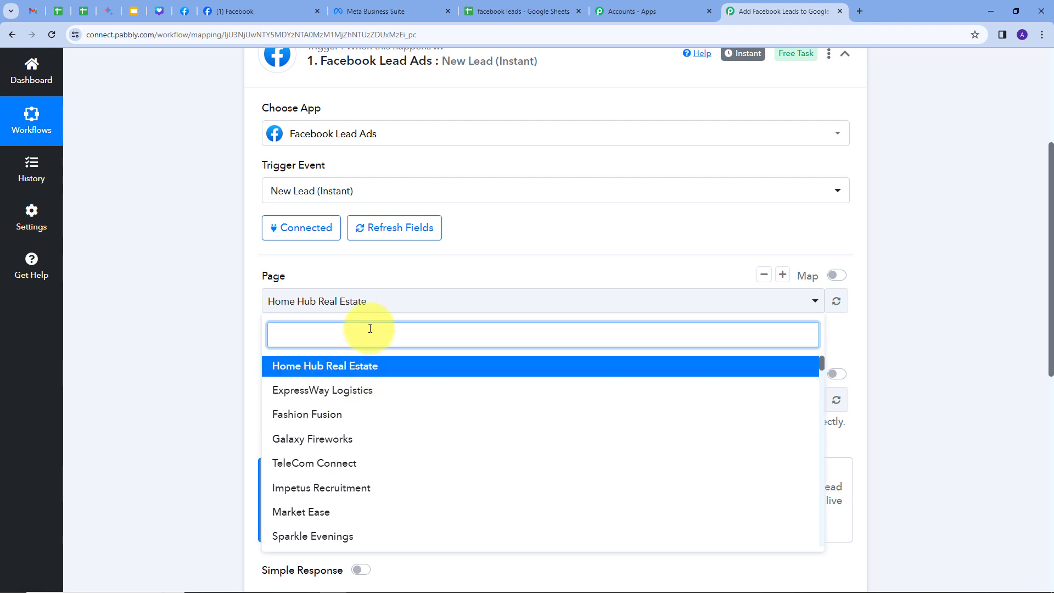
pyautogui.write('clou')
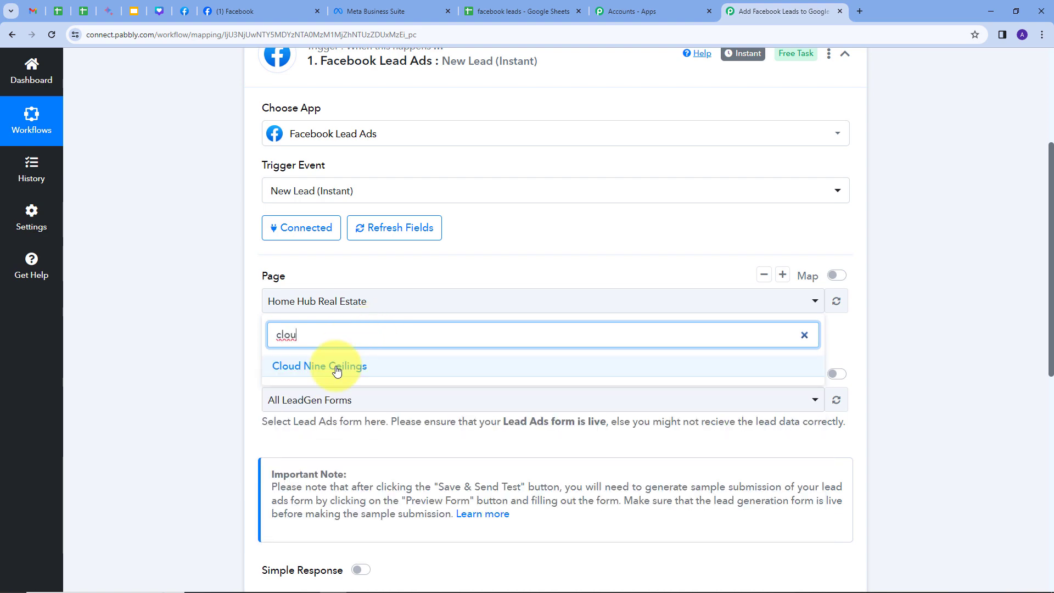
pyautogui.click(337, 371)
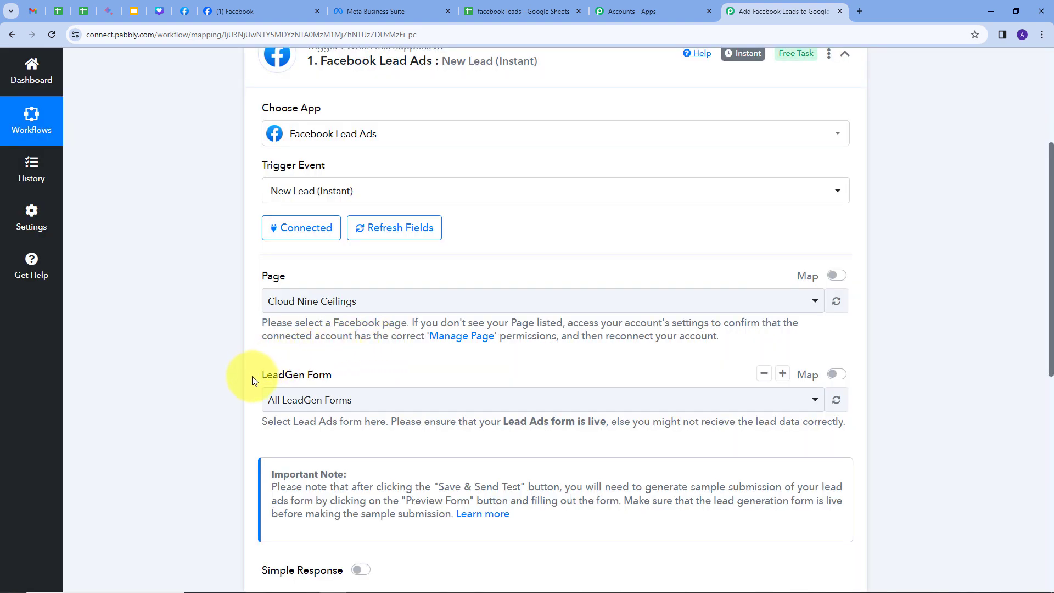
pyautogui.click(480, 400)
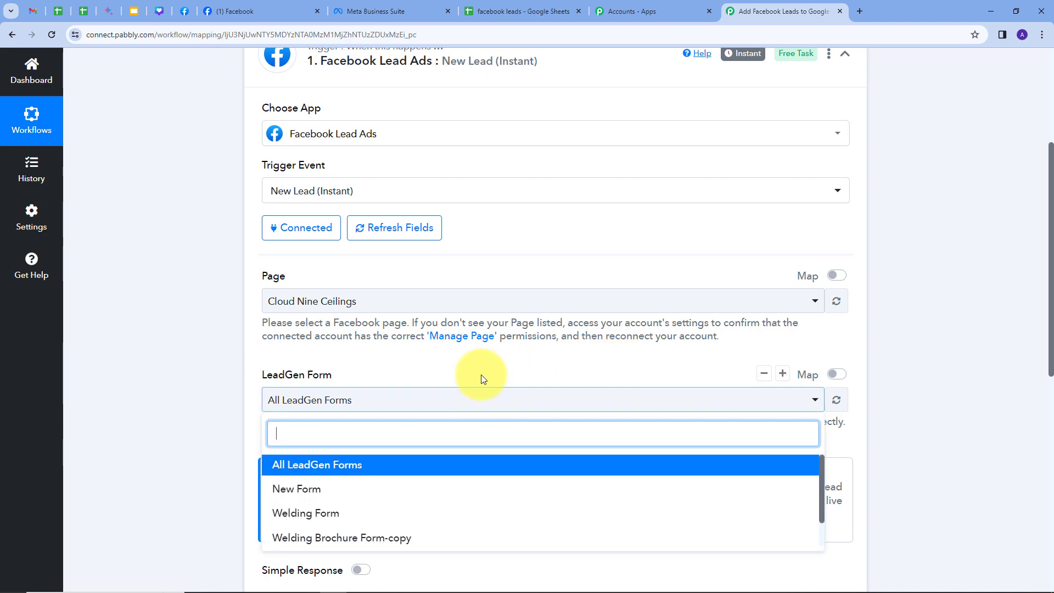
pyautogui.click(285, 488)
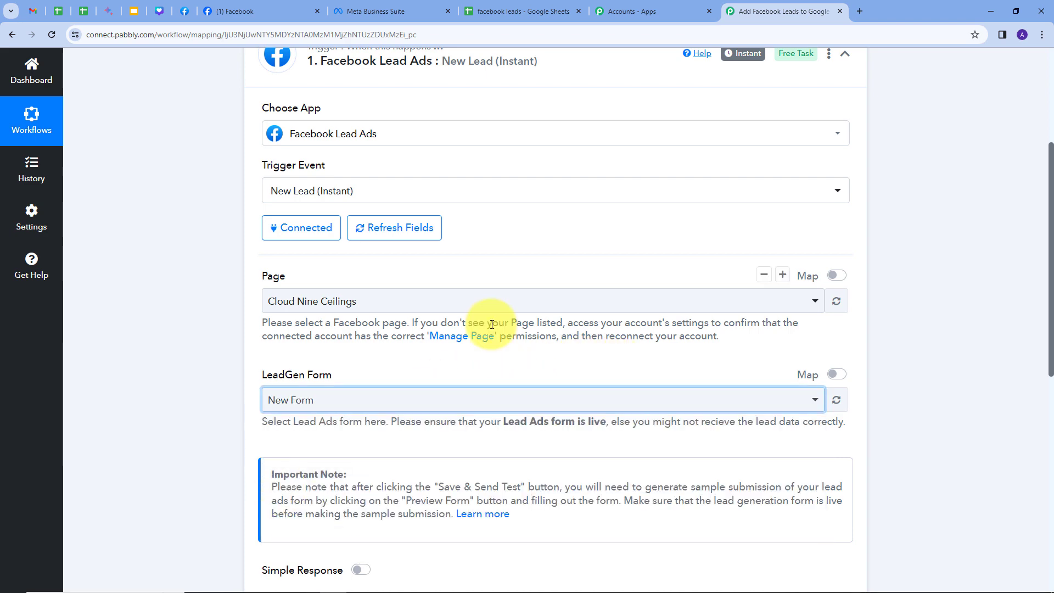
# - Save the Facebook Lead Ads trigger and send a test request to start waiting for a sample lead
pyautogui.scroll(-2, 266, 365)
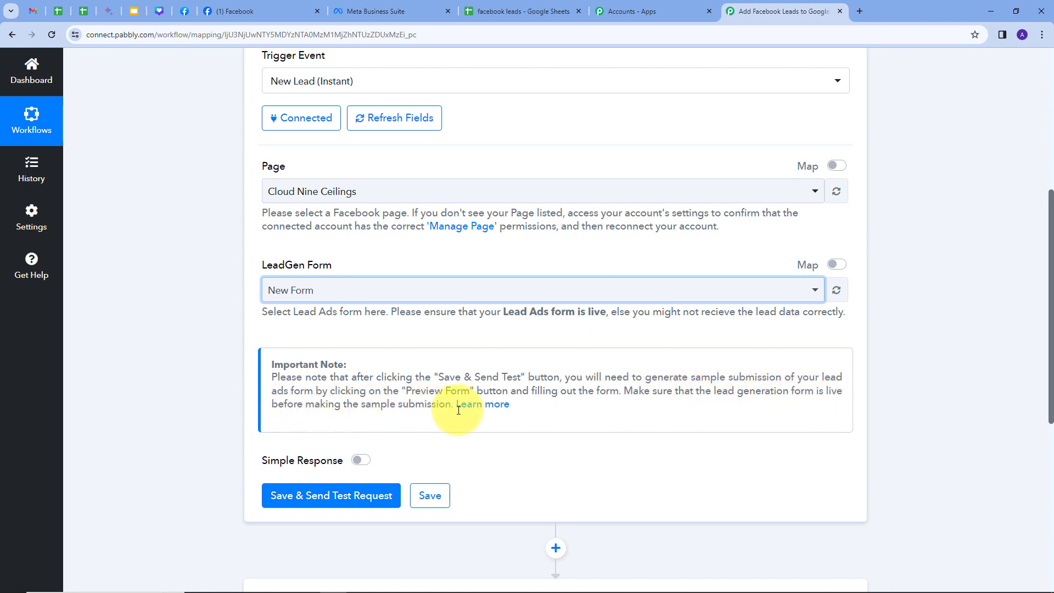
pyautogui.scroll(-1, 361, 359)
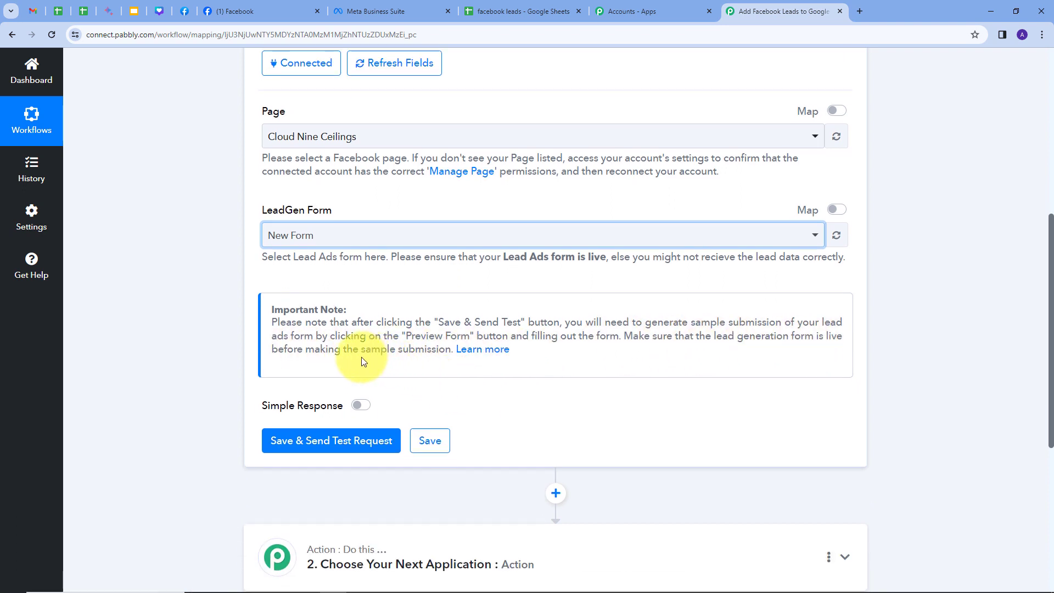
pyautogui.click(301, 445)
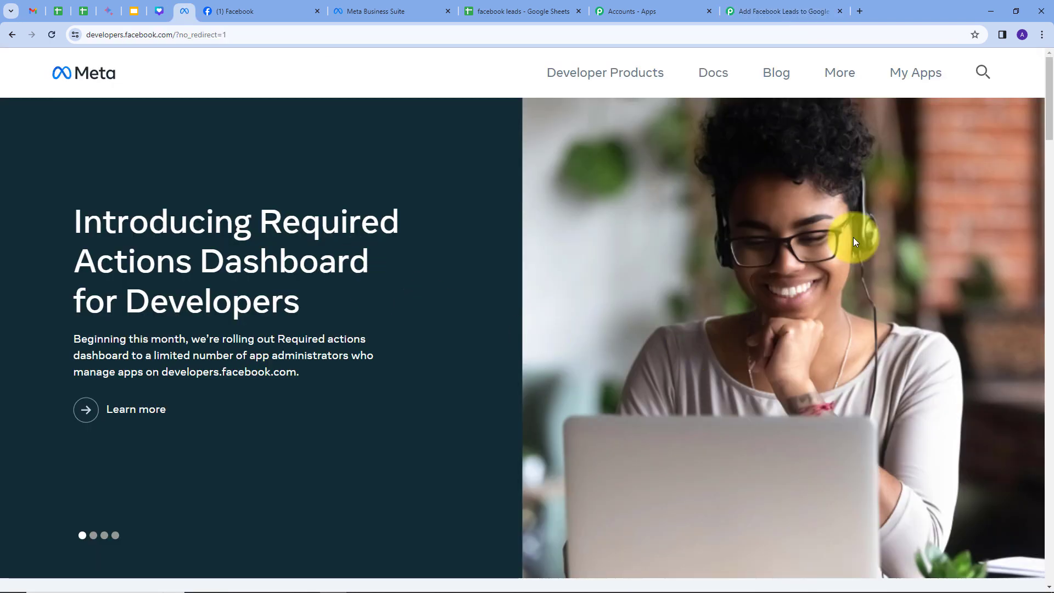
# - On the Meta for Developers site, open the Lead Ads RTU Debug Tool from the developer tools
pyautogui.click(915, 76)
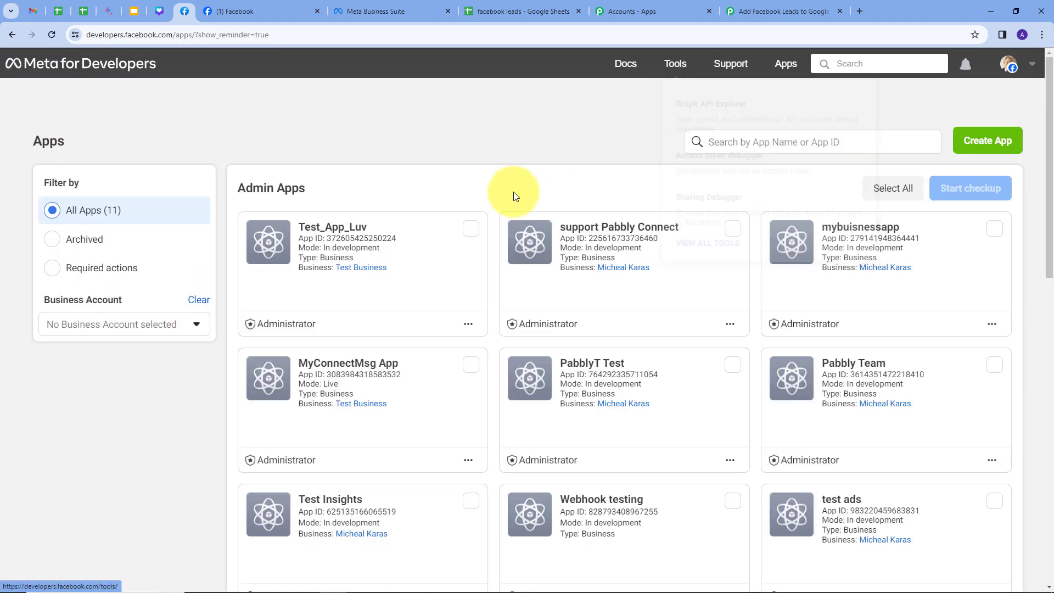
pyautogui.click(675, 64)
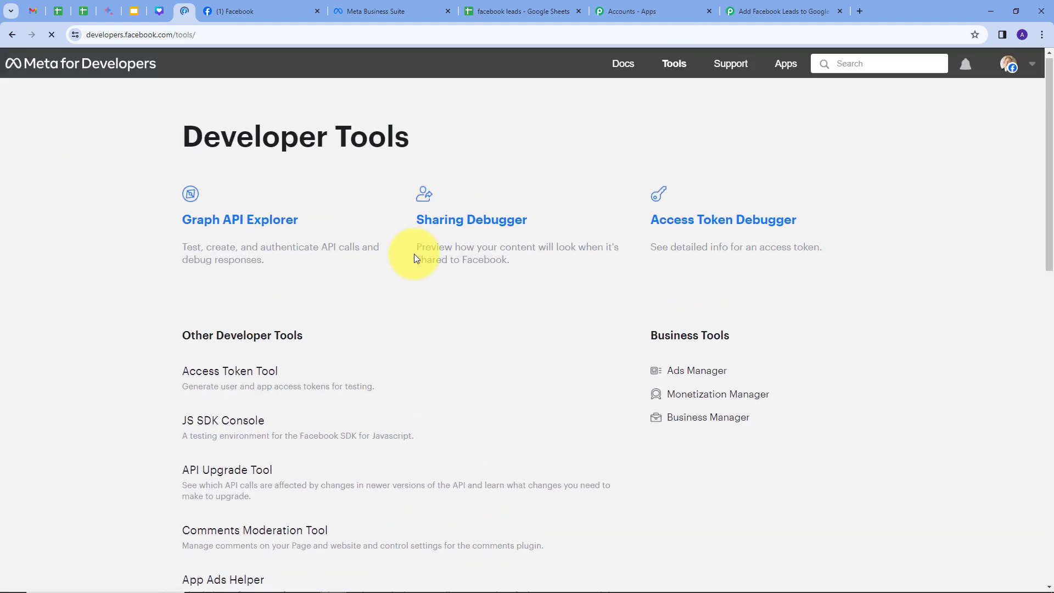
pyautogui.scroll(-5, 413, 254)
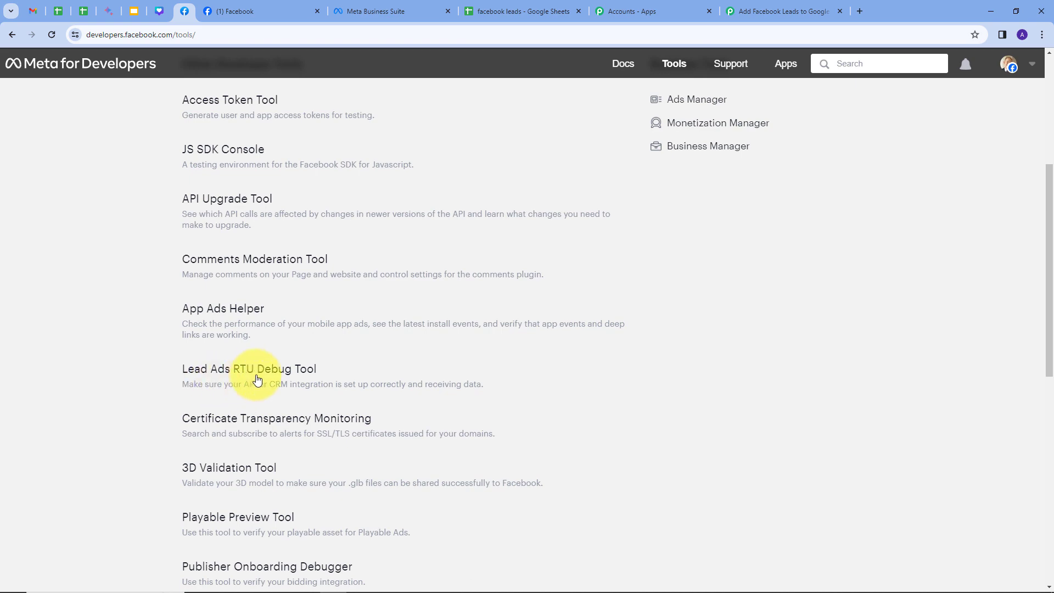
pyautogui.click(233, 372)
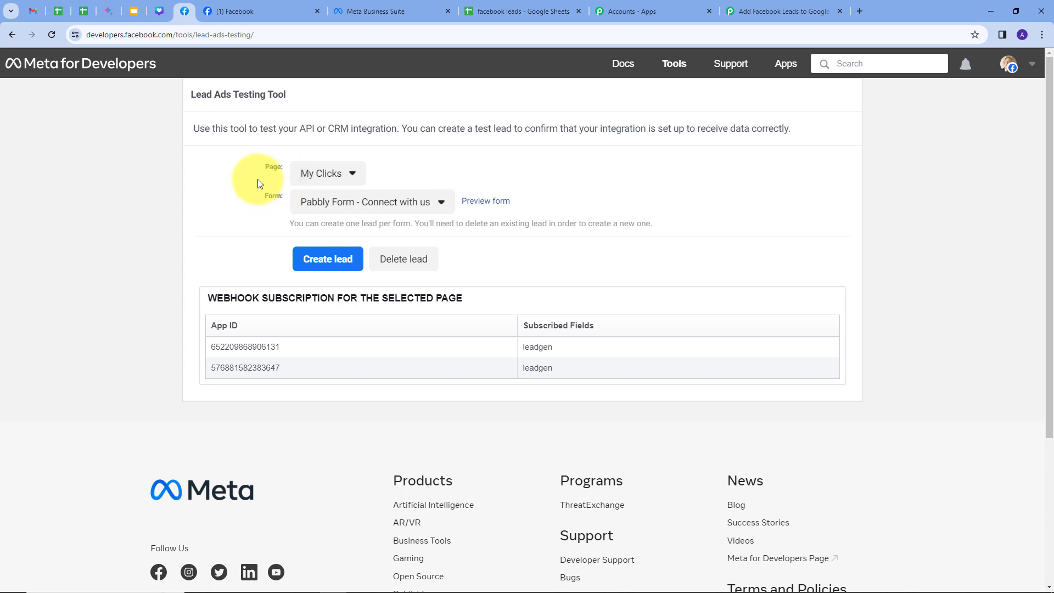
# - Select the Cloud Nine Ceilings page in the Lead Ads Testing Tool and open the preview of New Form
pyautogui.click(352, 174)
pyautogui.scroll(-4, 388, 289)
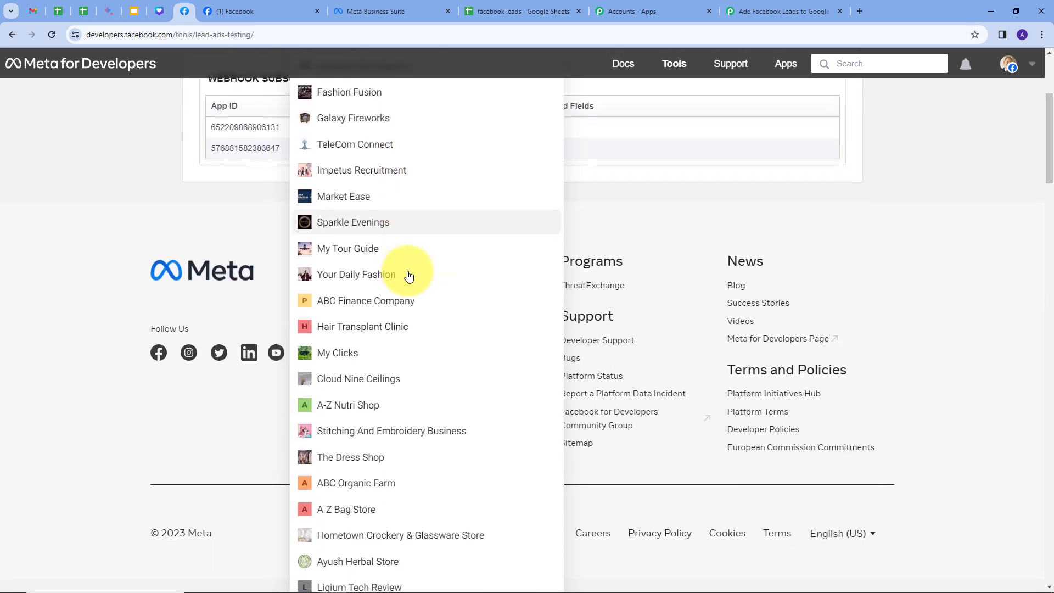
pyautogui.click(321, 381)
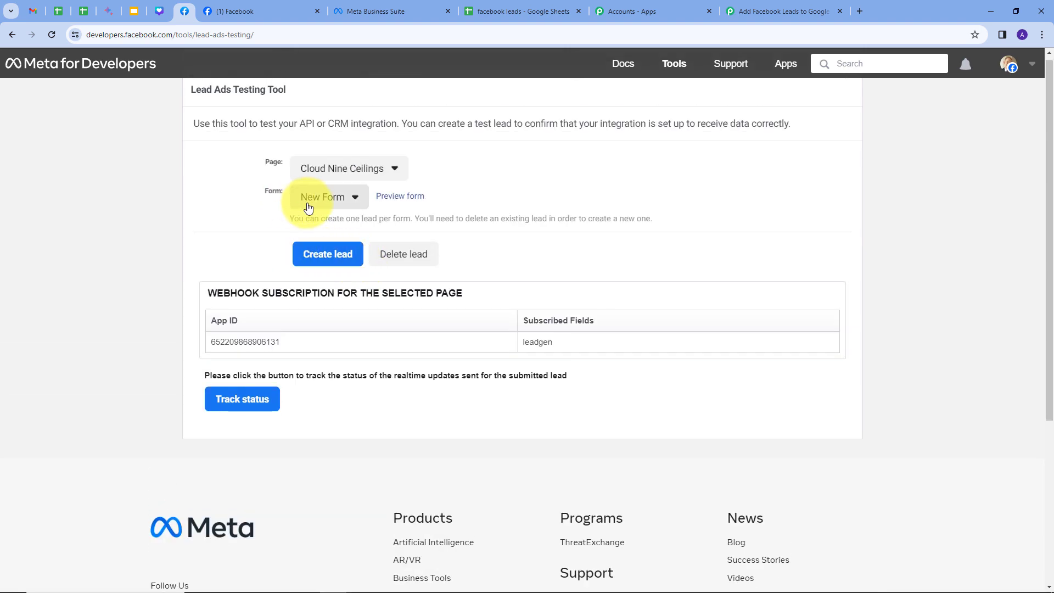
pyautogui.click(407, 202)
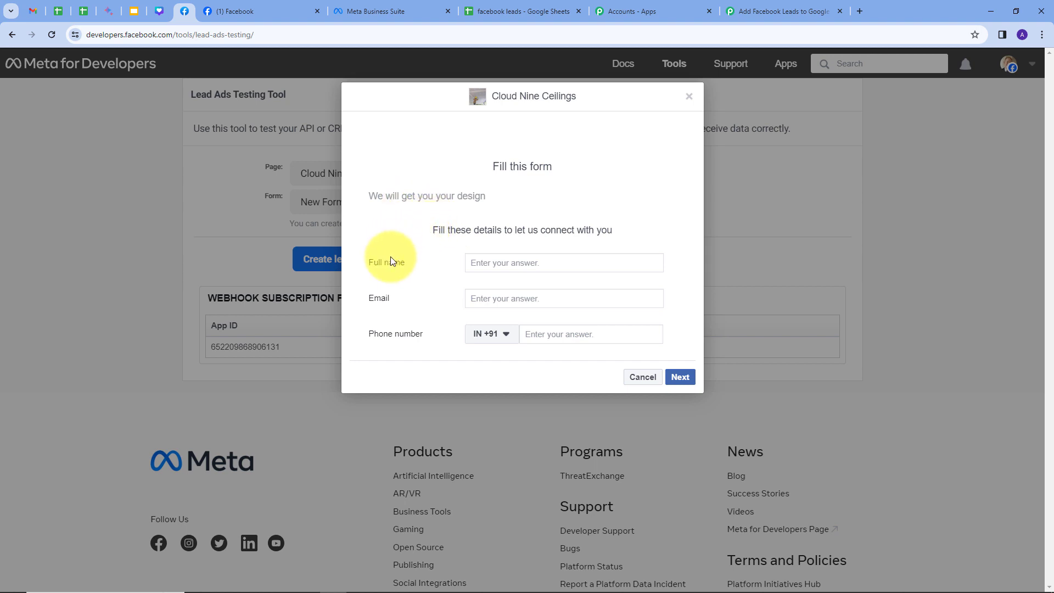
# - Fill in the test lead's full name, email and phone number in the previewed form and submit it
pyautogui.click(496, 262)
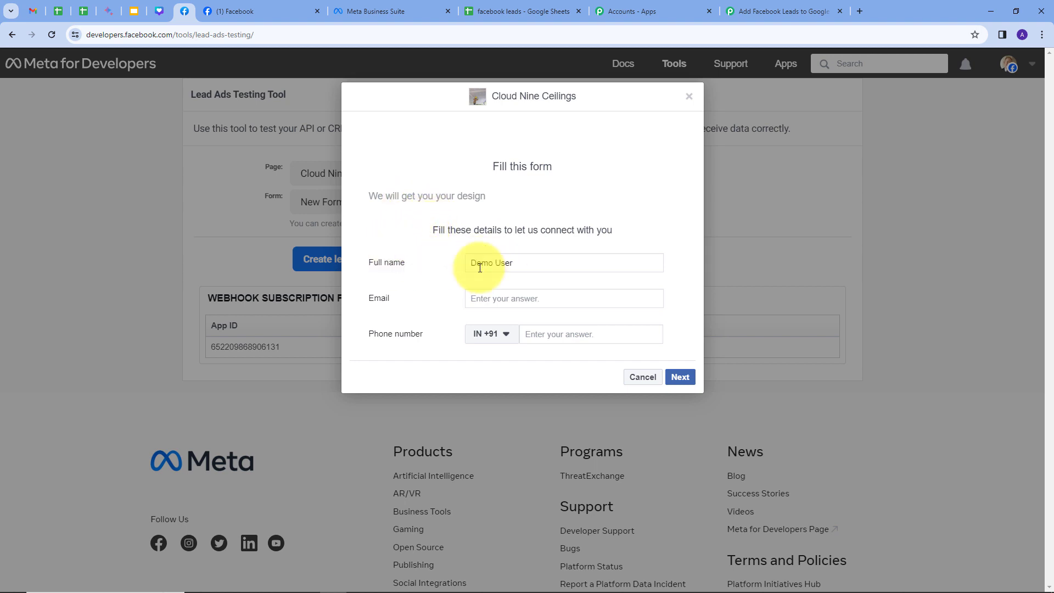
pyautogui.write('Demo User')
pyautogui.click(501, 297)
pyautogui.write('de')
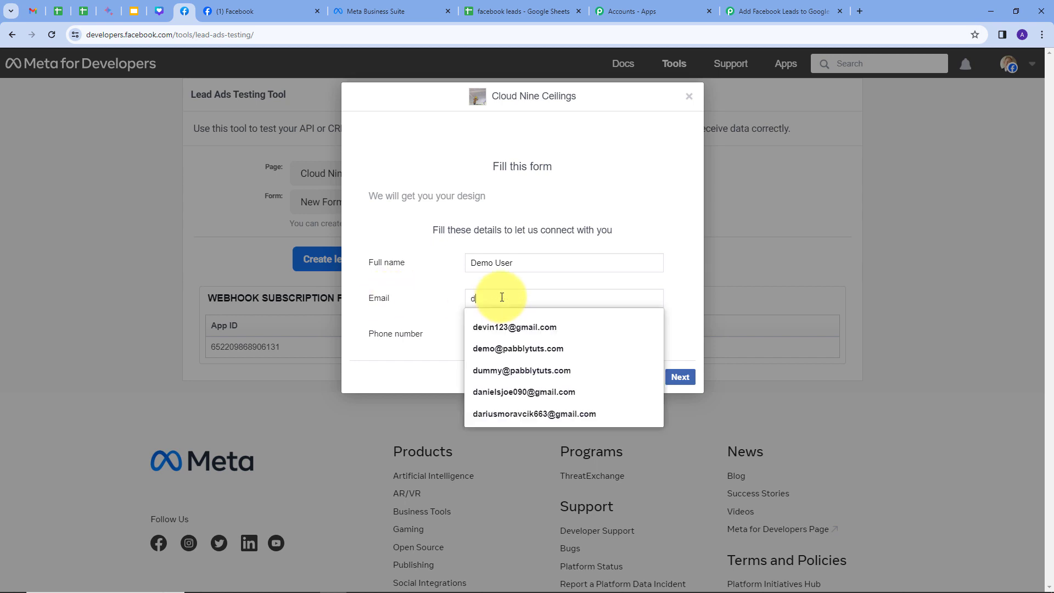
pyautogui.press('Down')
pyautogui.press('Return')
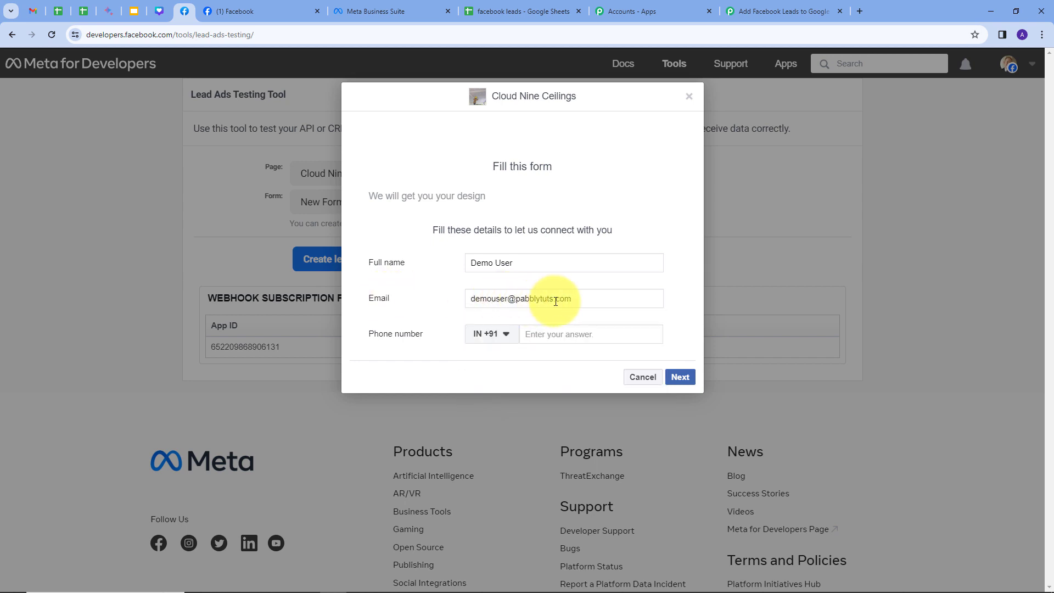
pyautogui.click(547, 334)
pyautogui.write('90909 09090')
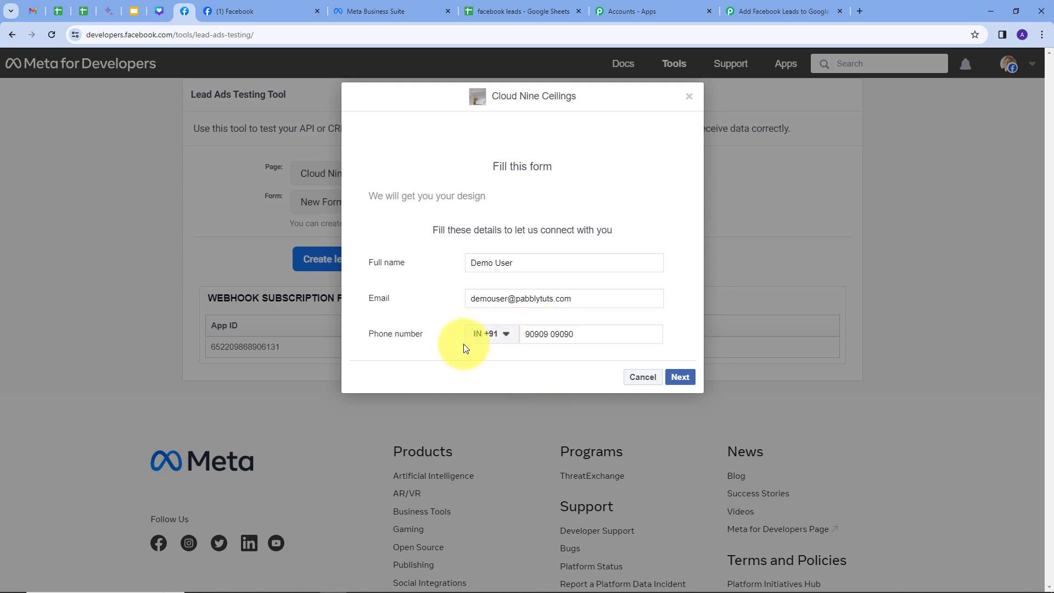
pyautogui.click(685, 376)
pyautogui.click(676, 262)
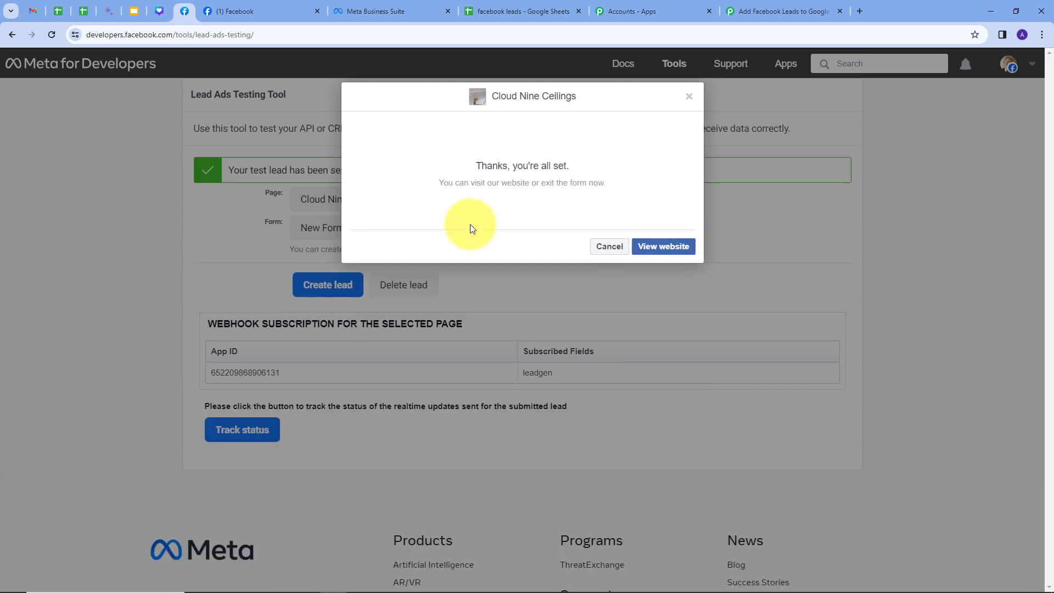
# - Switch back to the Pabbly Connect workflow and check the full name, email and phone number in the trigger's received response
pyautogui.click(757, 12)
pyautogui.scroll(2, 631, 282)
pyautogui.scroll(-4, 690, 282)
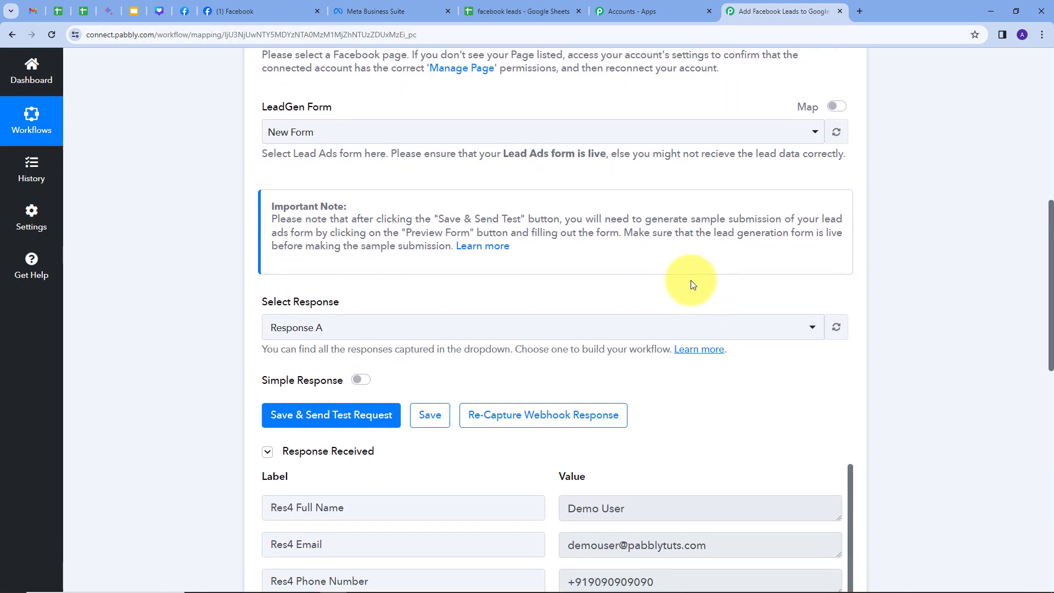
pyautogui.scroll(-1, 707, 300)
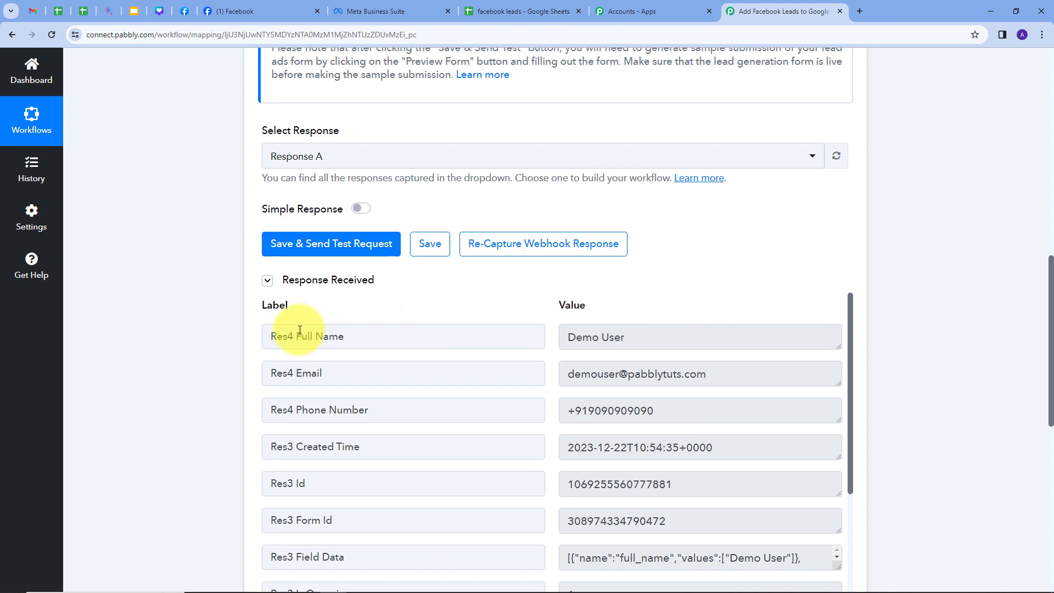
pyautogui.moveTo(628, 336); pyautogui.dragTo(523, 348)
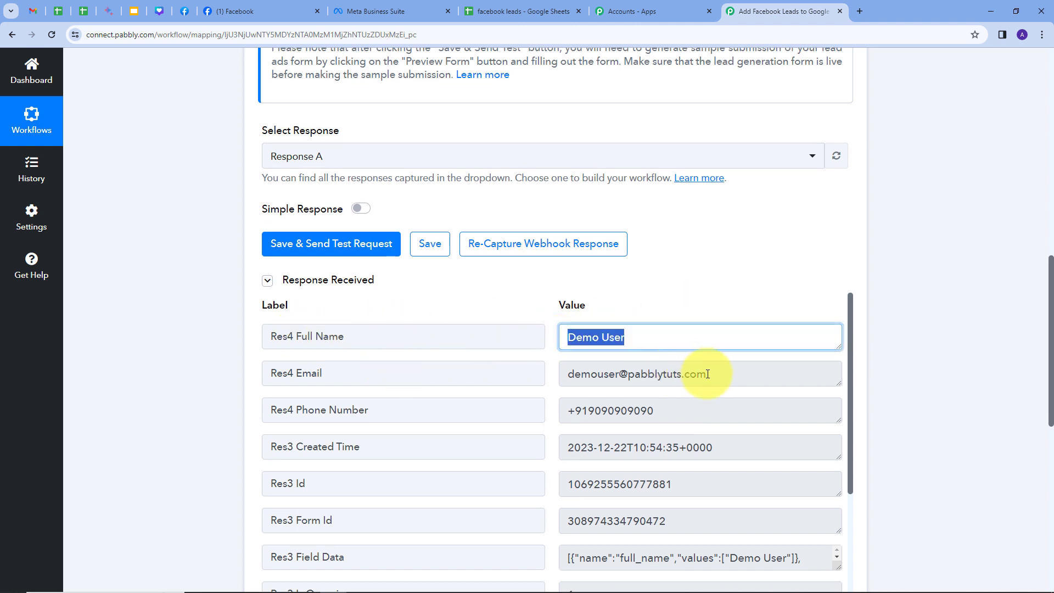
pyautogui.moveTo(707, 373); pyautogui.dragTo(553, 403)
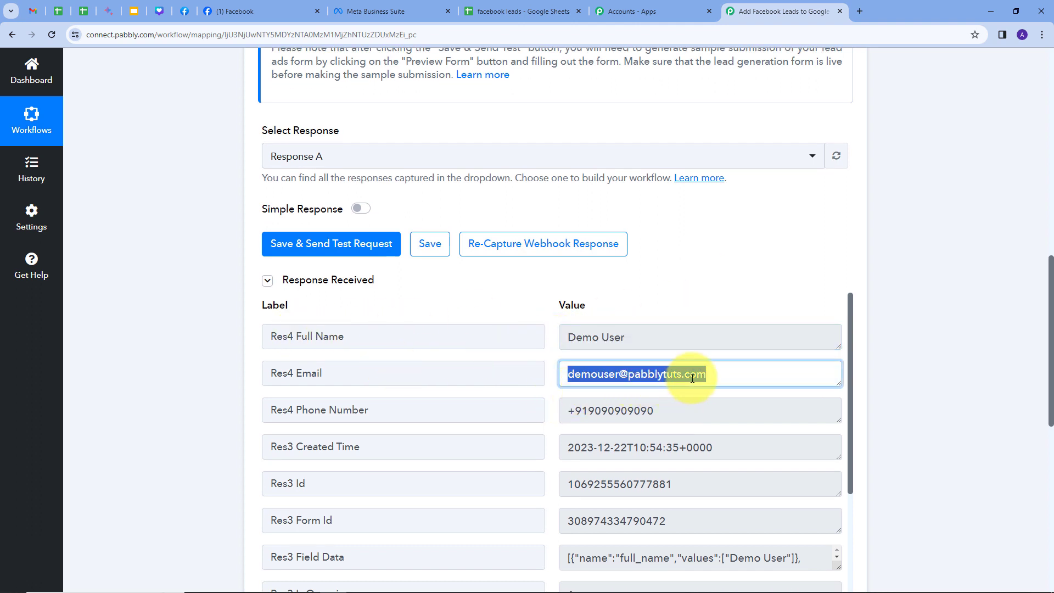
pyautogui.moveTo(675, 411); pyautogui.dragTo(518, 430)
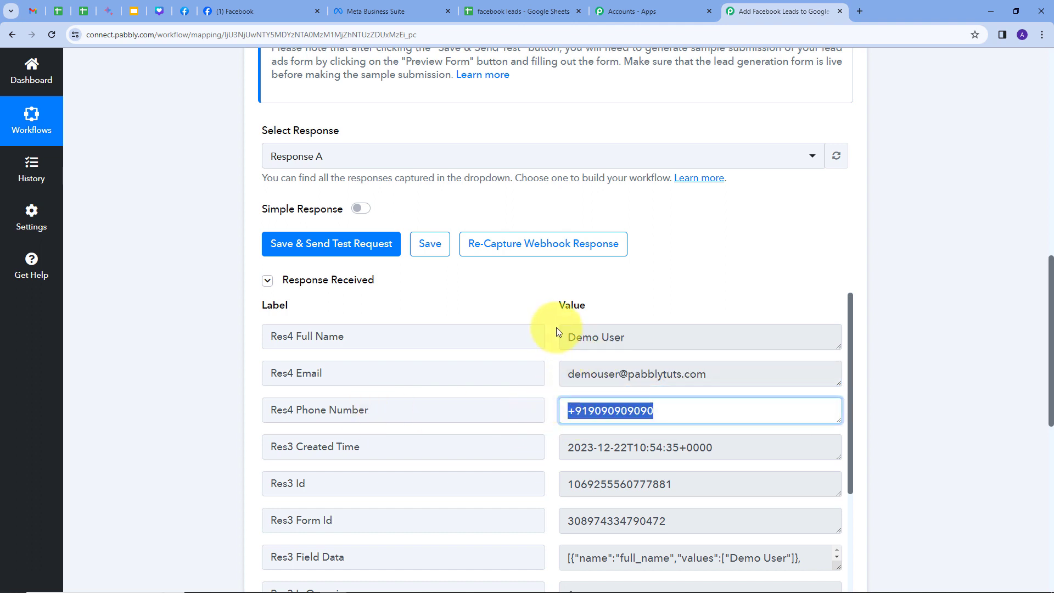
# - Set the workflow's action app to Google Sheets with the Add New Row event
pyautogui.scroll(-1, 735, 265)
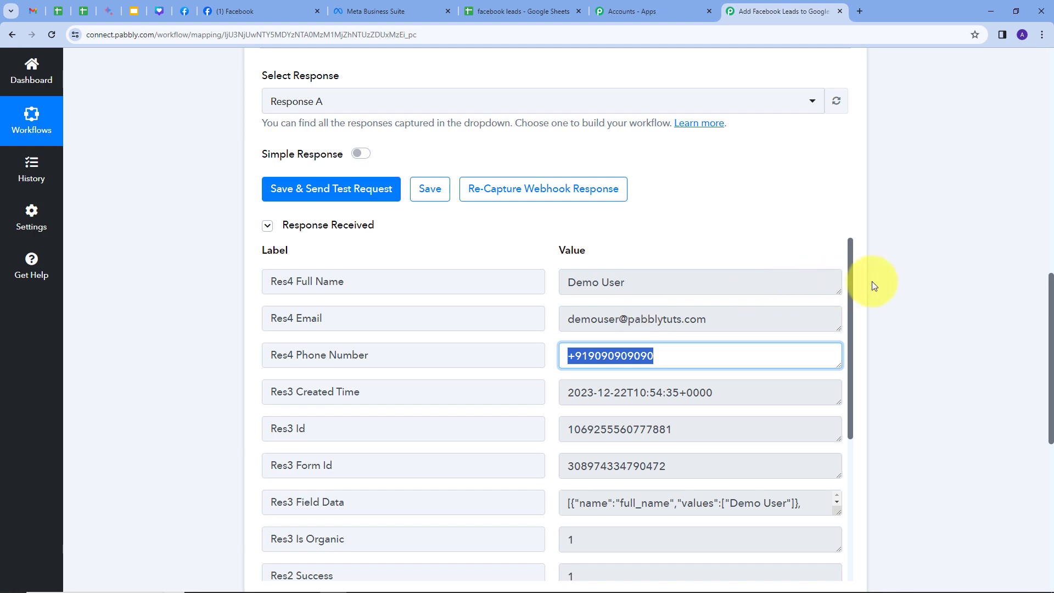
pyautogui.scroll(-4, 903, 280)
pyautogui.scroll(-1, 904, 283)
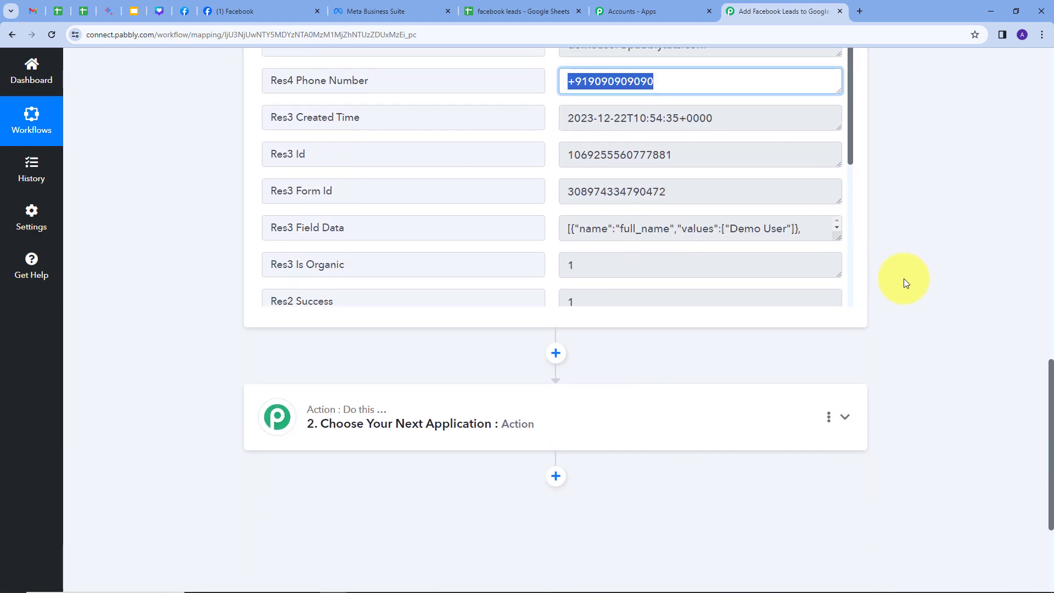
pyautogui.click(692, 419)
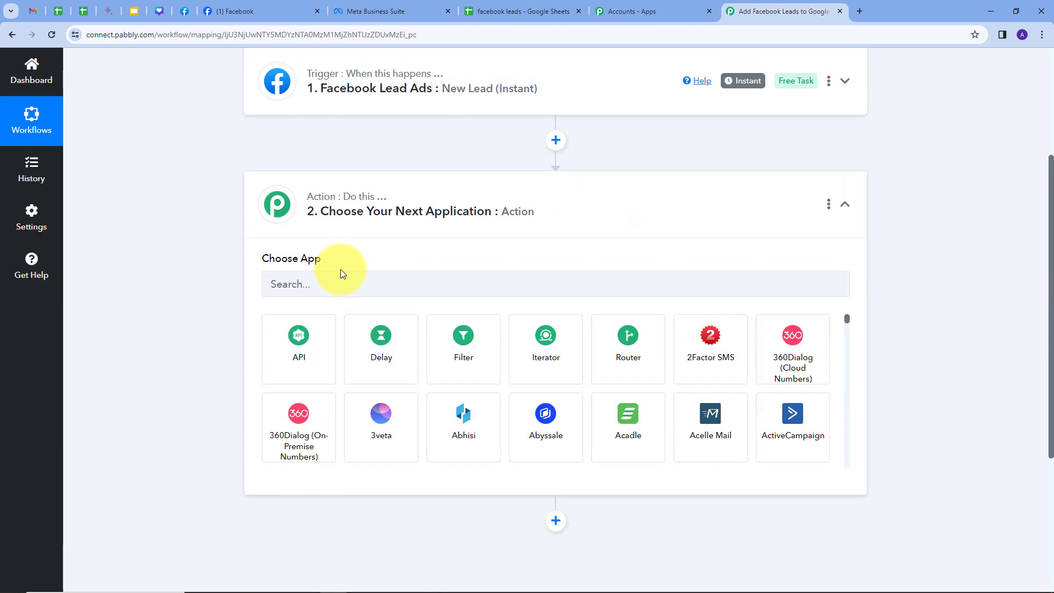
pyautogui.click(332, 279)
pyautogui.write('G')
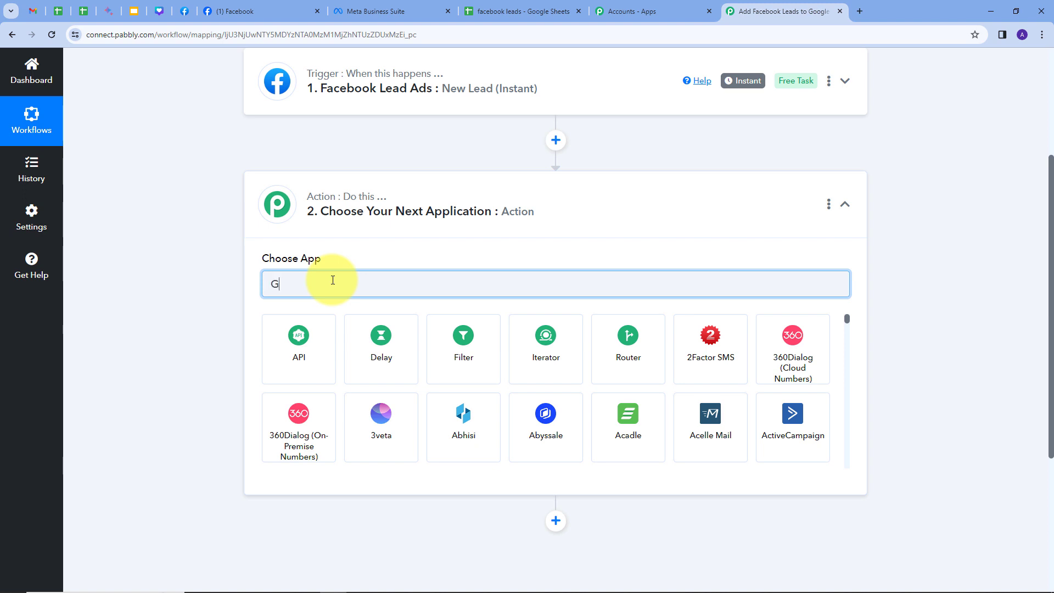
pyautogui.write('oogle')
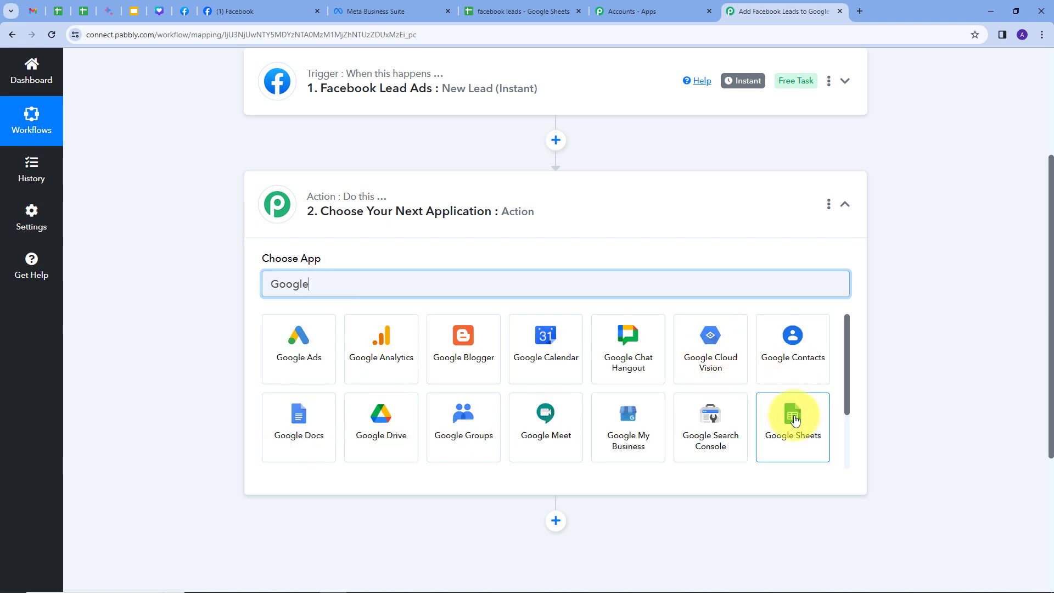
pyautogui.click(794, 420)
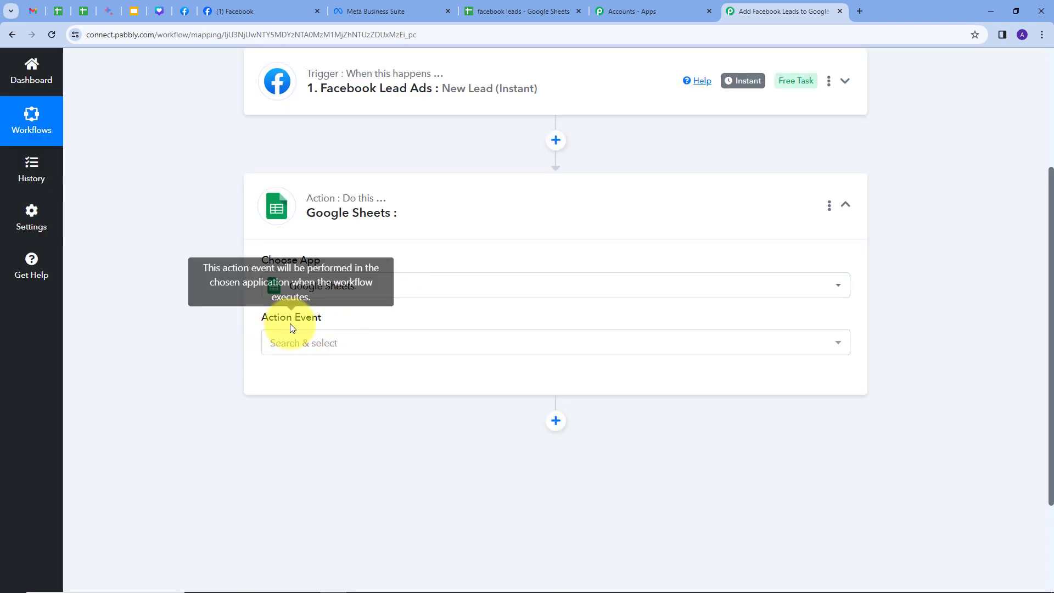
pyautogui.click(519, 345)
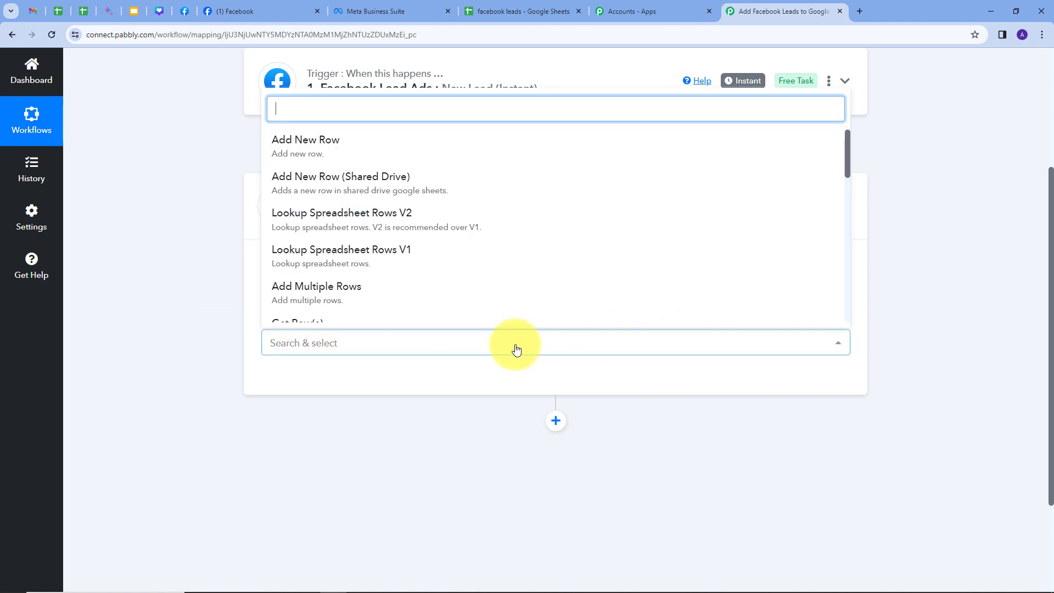
pyautogui.click(308, 156)
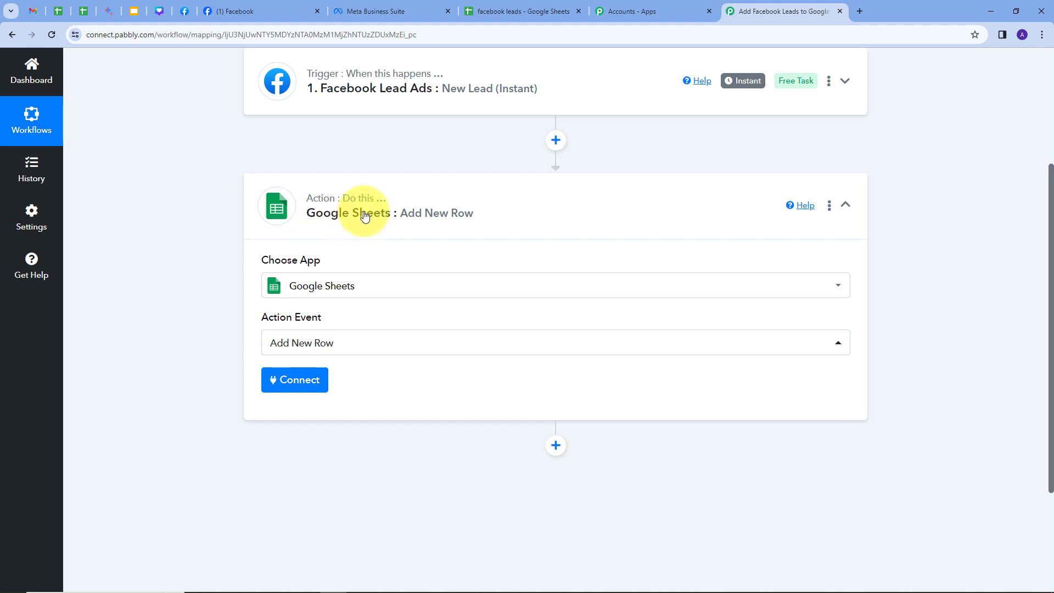
# - Add a new Google Sheets connection to the action and authorize Pabbly Connect's access to the Google account
pyautogui.click(293, 382)
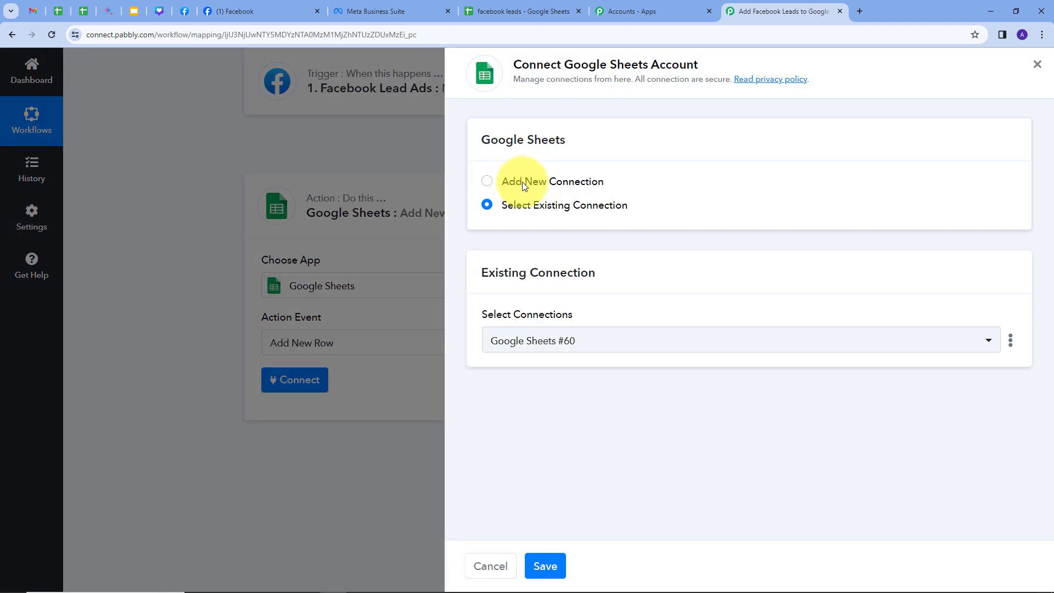
pyautogui.click(522, 182)
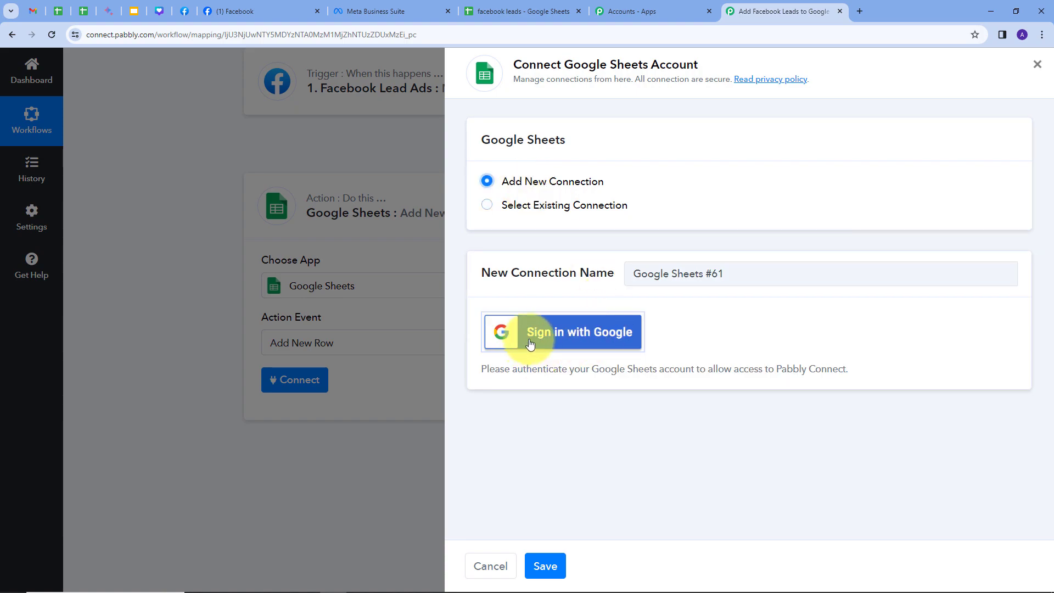
pyautogui.click(569, 342)
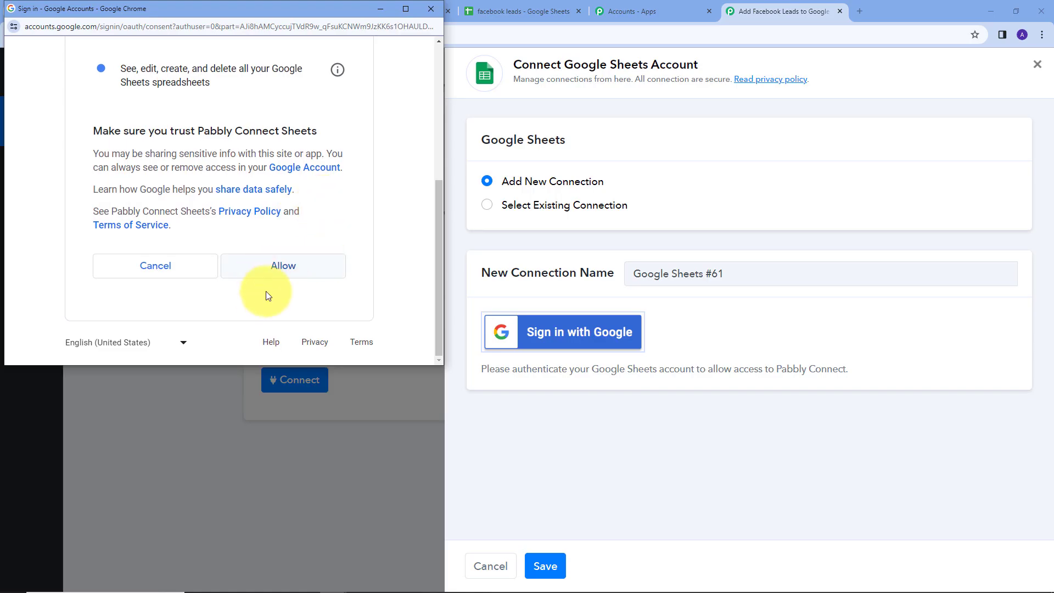
pyautogui.click(280, 271)
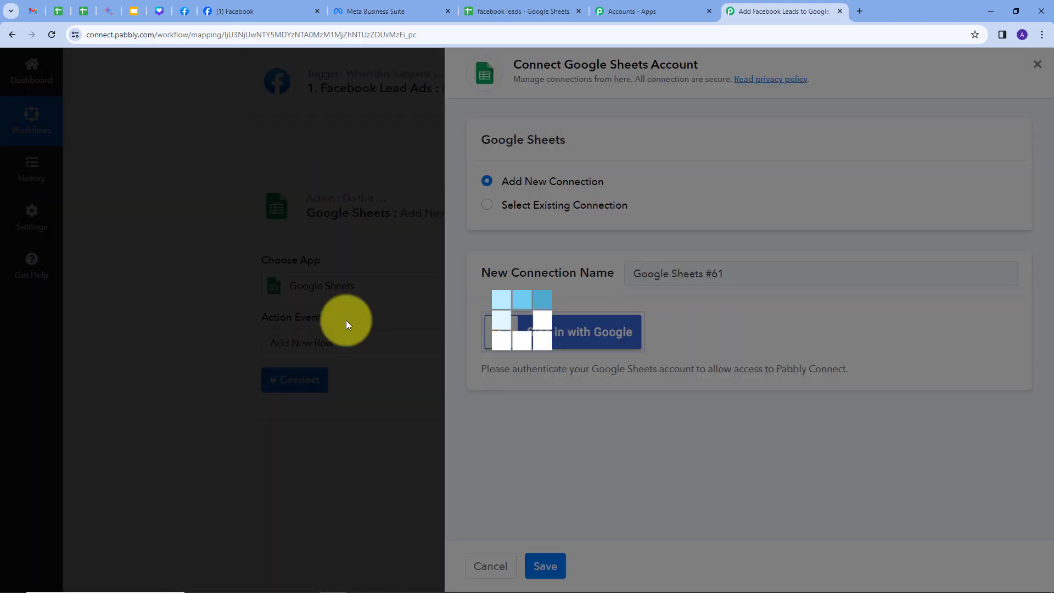
# - Check the facebook leads sheet's column headings and select that spreadsheet with Sheet1 as the action's target
pyautogui.scroll(-1, 169, 276)
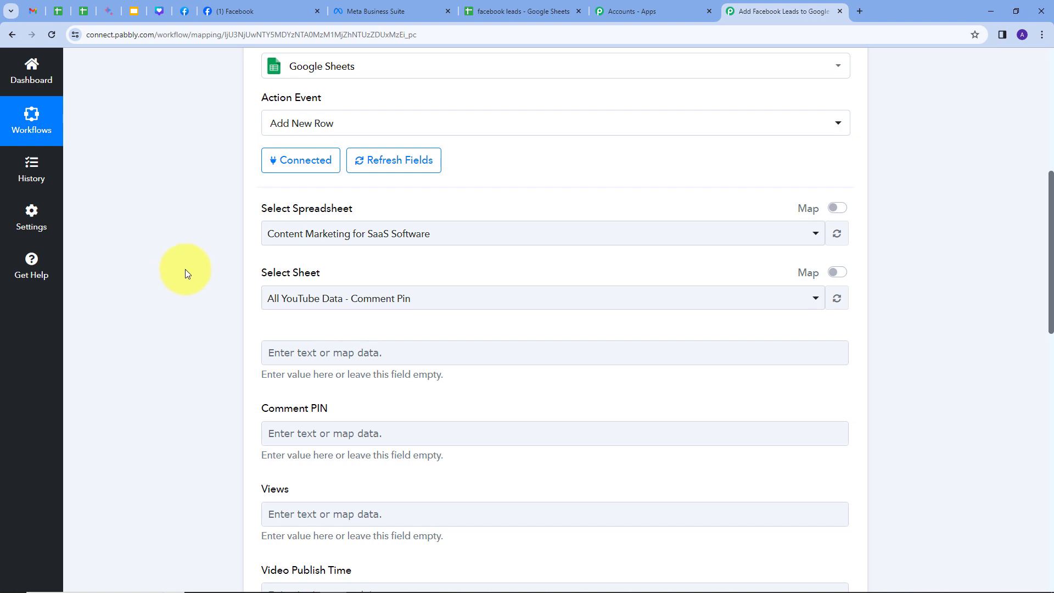
pyautogui.scroll(-2, 185, 269)
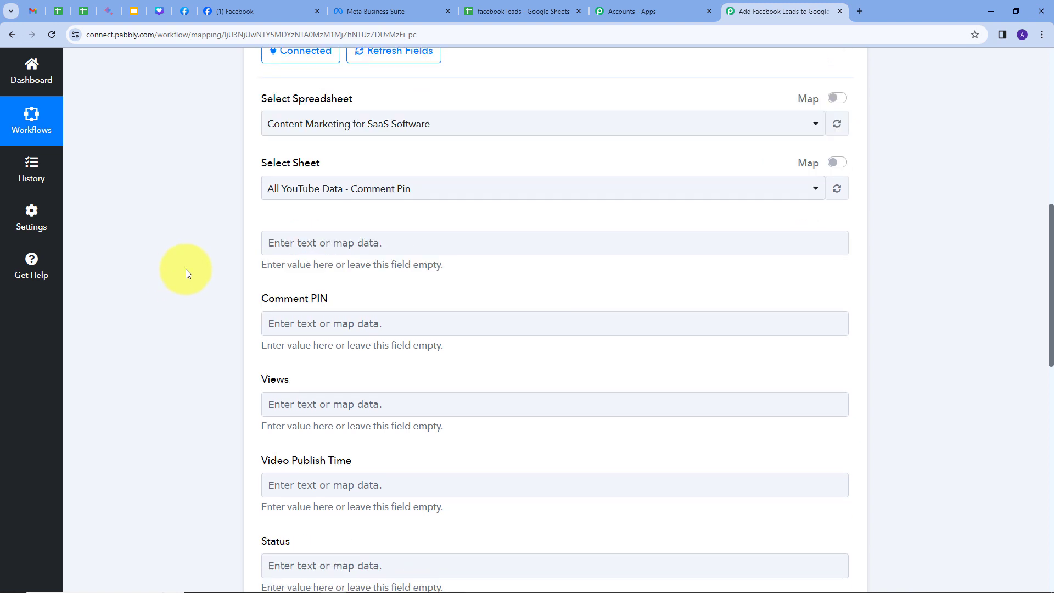
pyautogui.scroll(1, 186, 269)
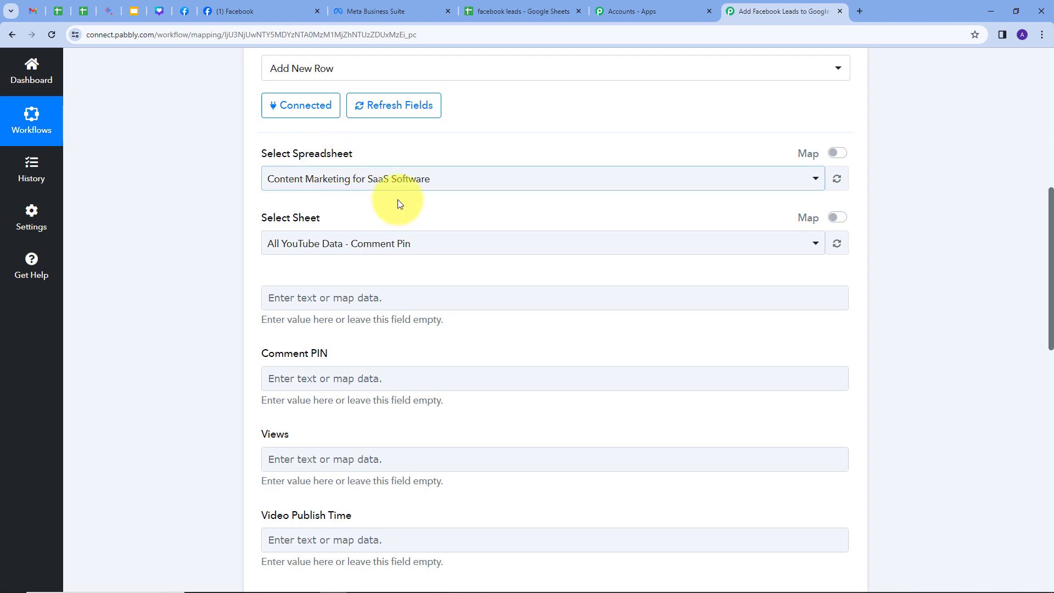
pyautogui.click(502, 16)
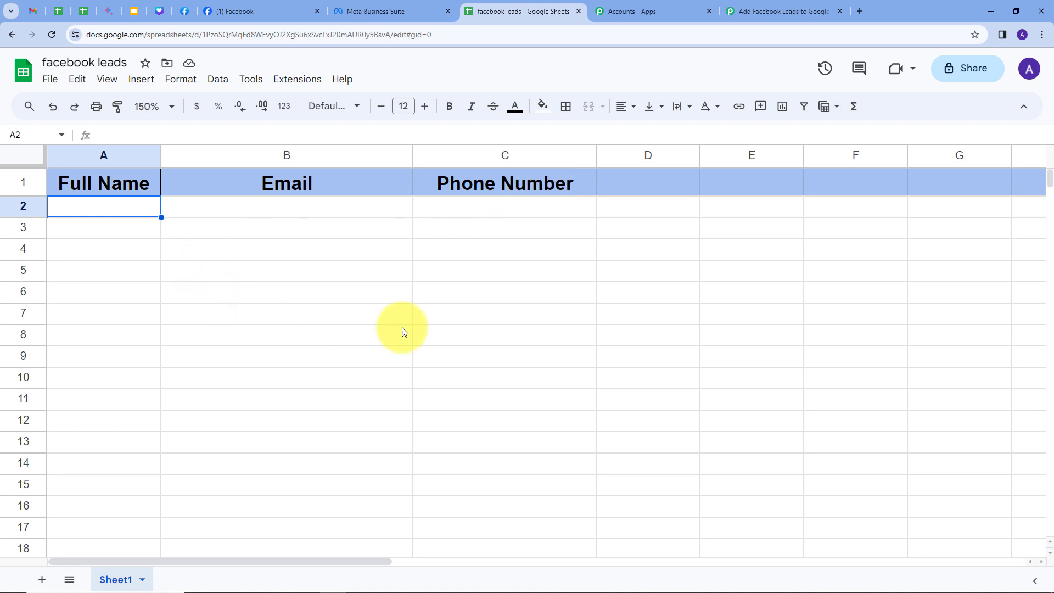
pyautogui.click(781, 10)
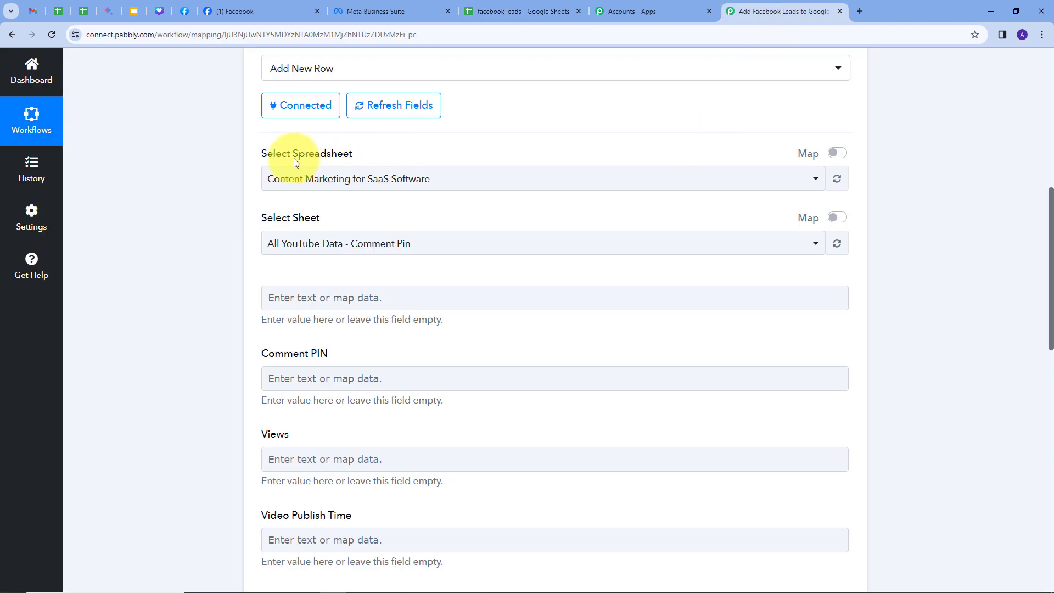
pyautogui.click(582, 187)
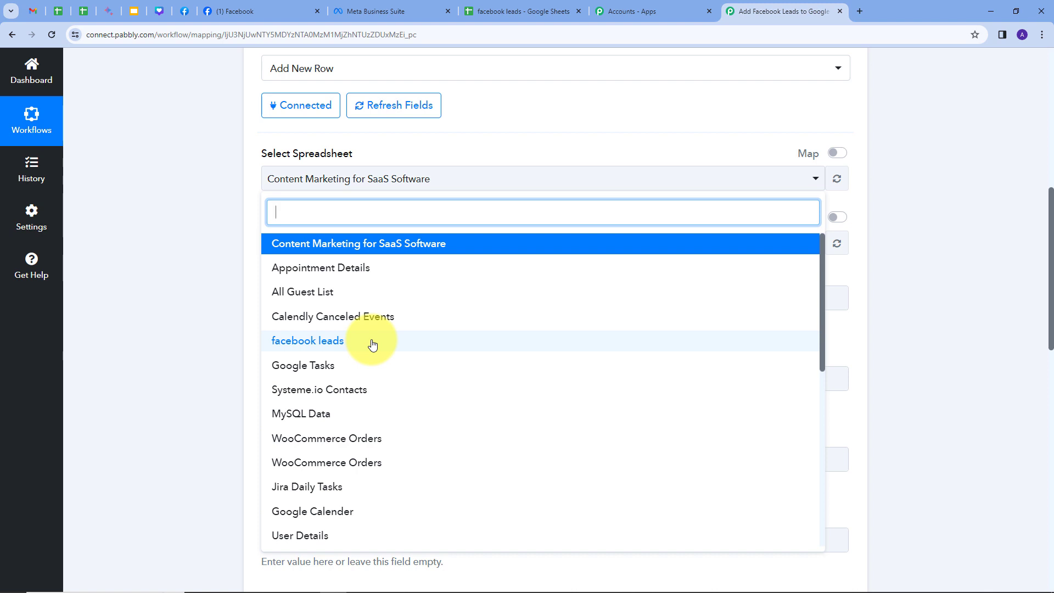
pyautogui.click(319, 347)
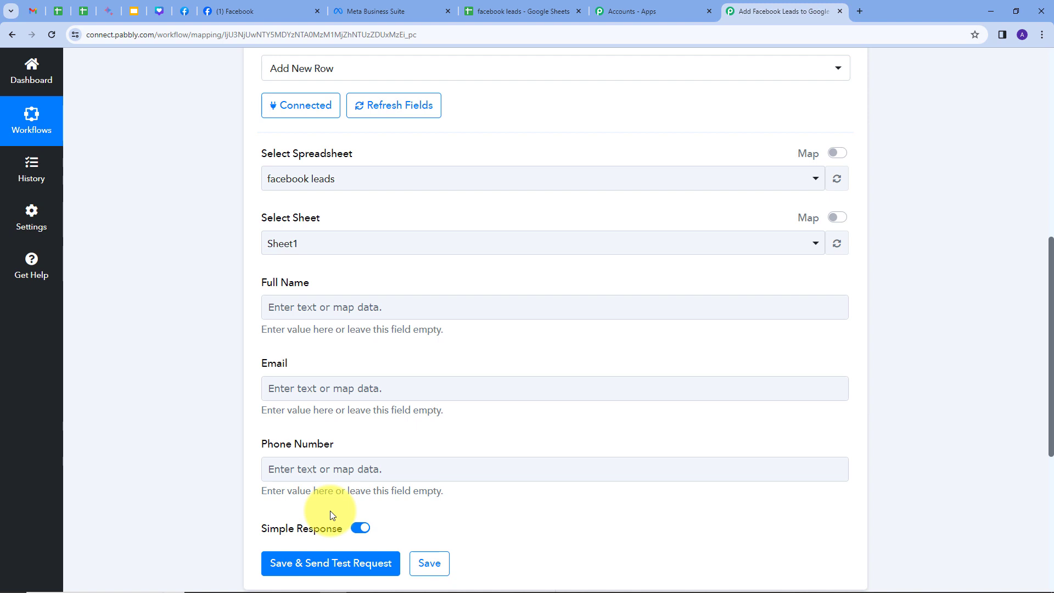
# - Map the Full Name field to Res4 Full Name from the Facebook Lead Ads trigger
pyautogui.click(303, 307)
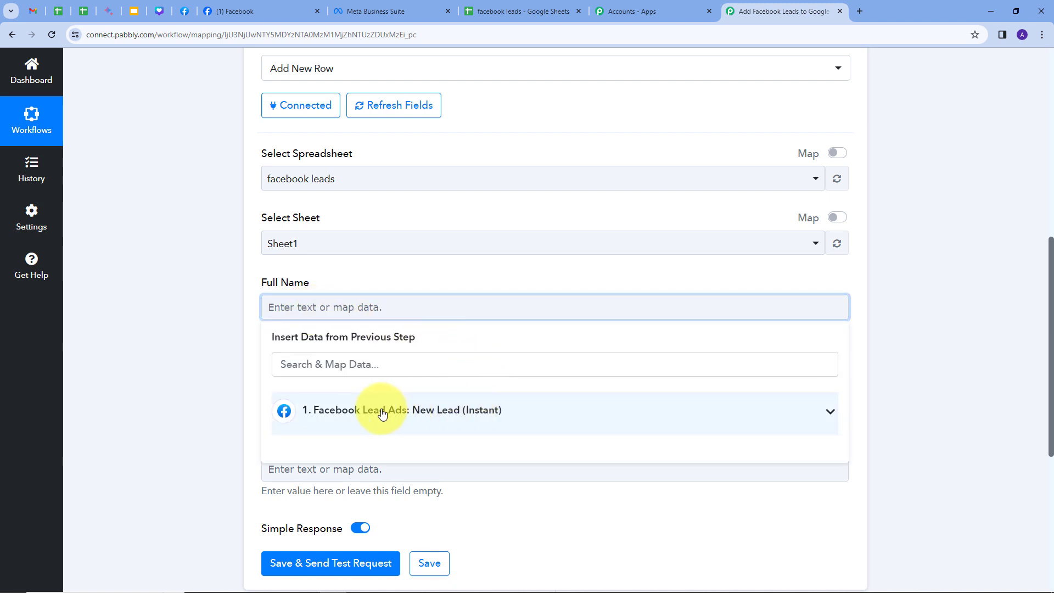
pyautogui.click(430, 409)
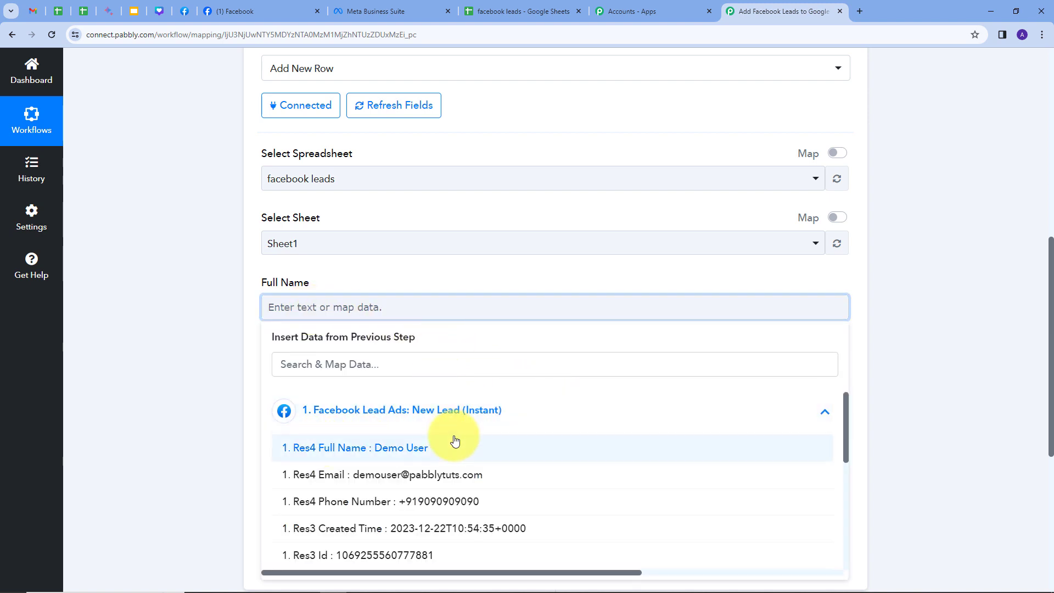
pyautogui.scroll(-1, 412, 426)
pyautogui.scroll(1, 376, 411)
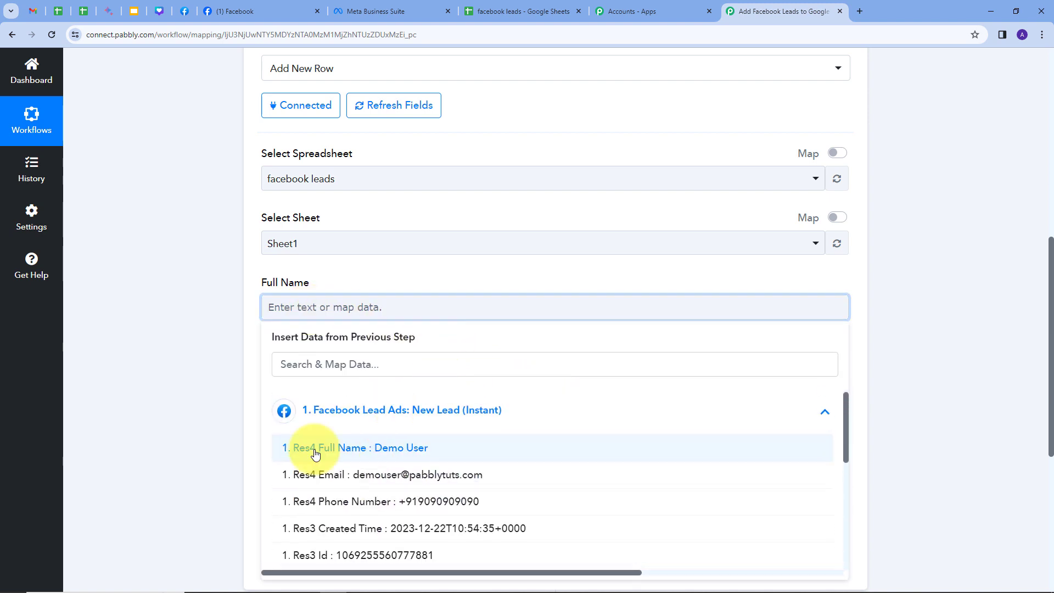
pyautogui.click(386, 451)
# - Map the Email field to Res4 Email from the Facebook Lead Ads trigger
pyautogui.scroll(-1, 269, 335)
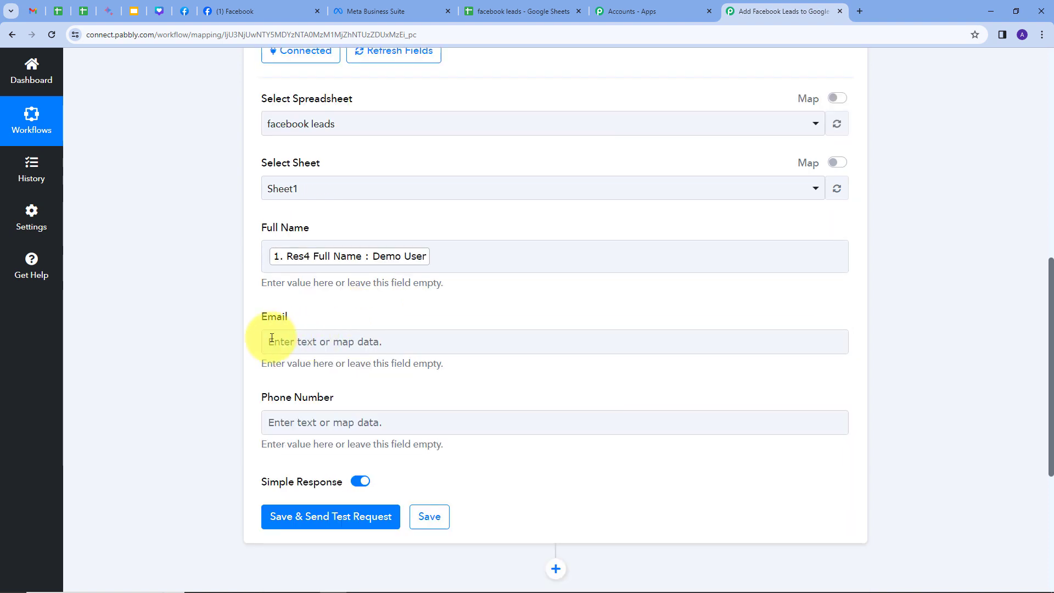
pyautogui.click(387, 341)
pyautogui.click(399, 444)
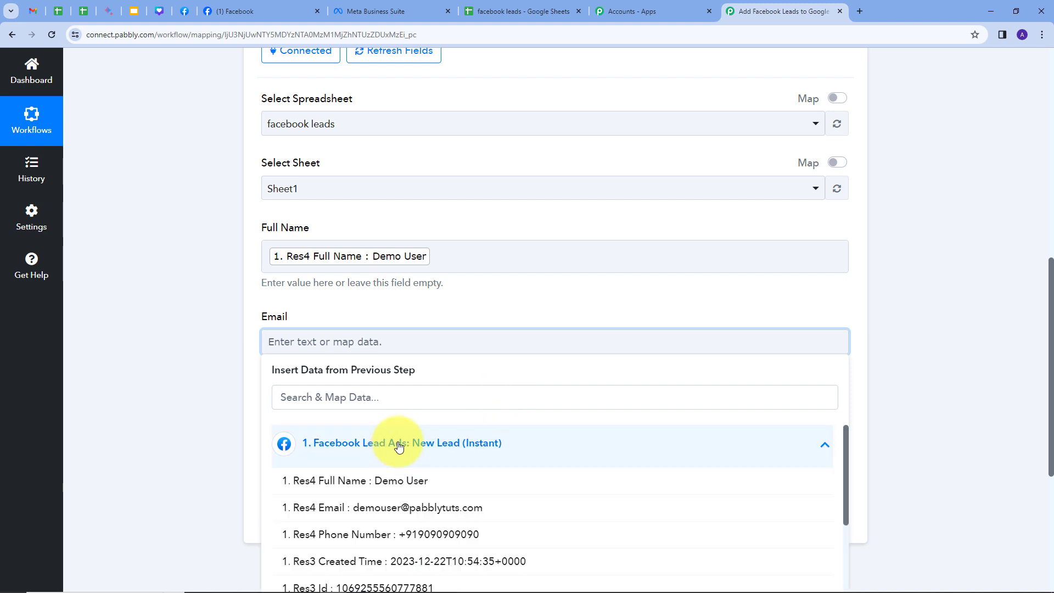
pyautogui.scroll(-2, 399, 445)
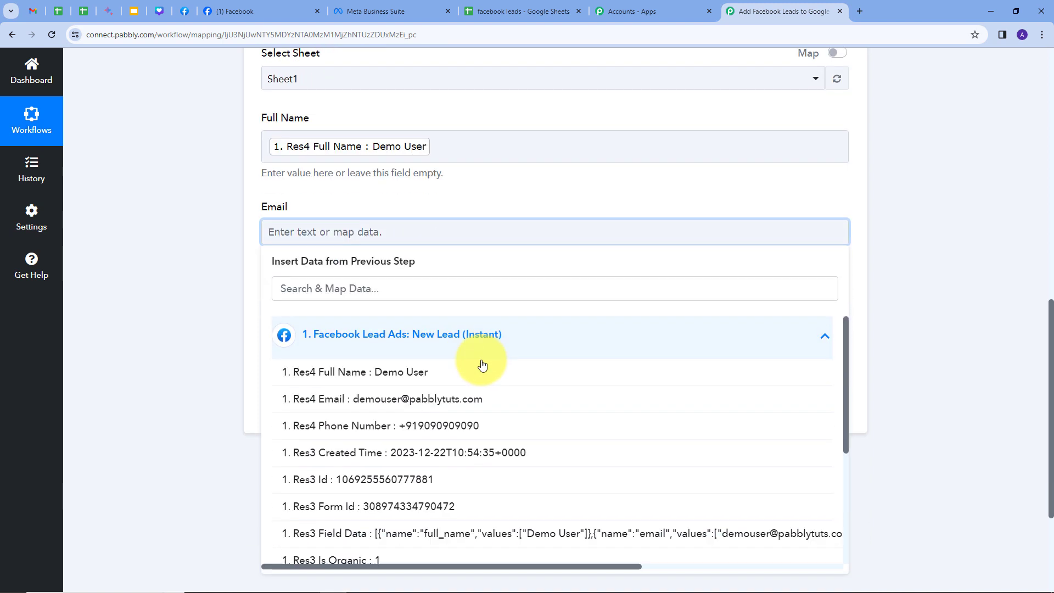
pyautogui.click(367, 404)
pyautogui.click(436, 179)
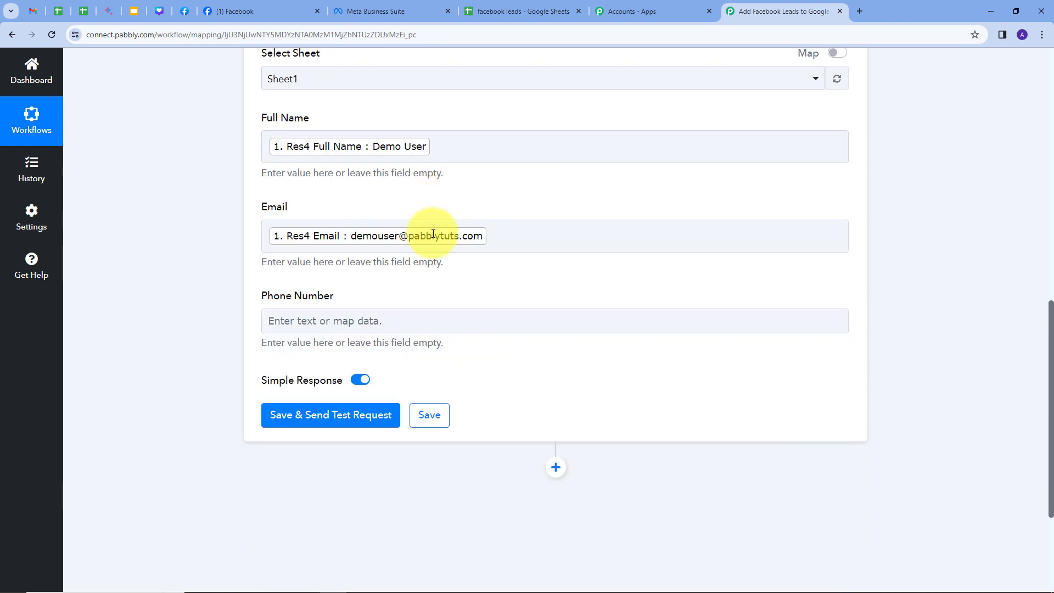
# - Map the Phone Number field to Res4 Phone Number from the Facebook Lead Ads trigger
pyautogui.click(395, 320)
pyautogui.scroll(-1, 437, 437)
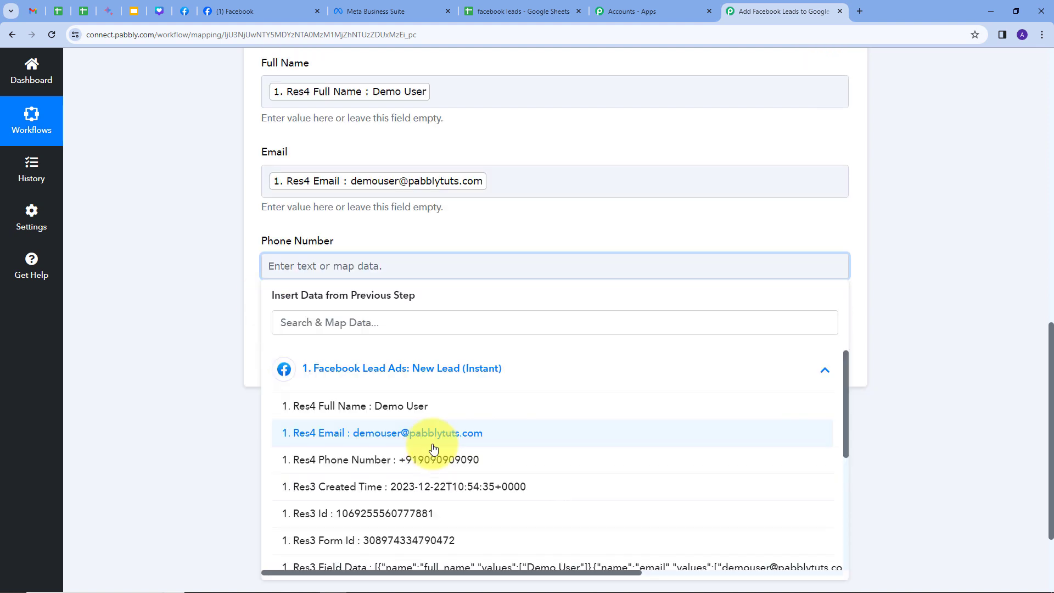
pyautogui.click(428, 455)
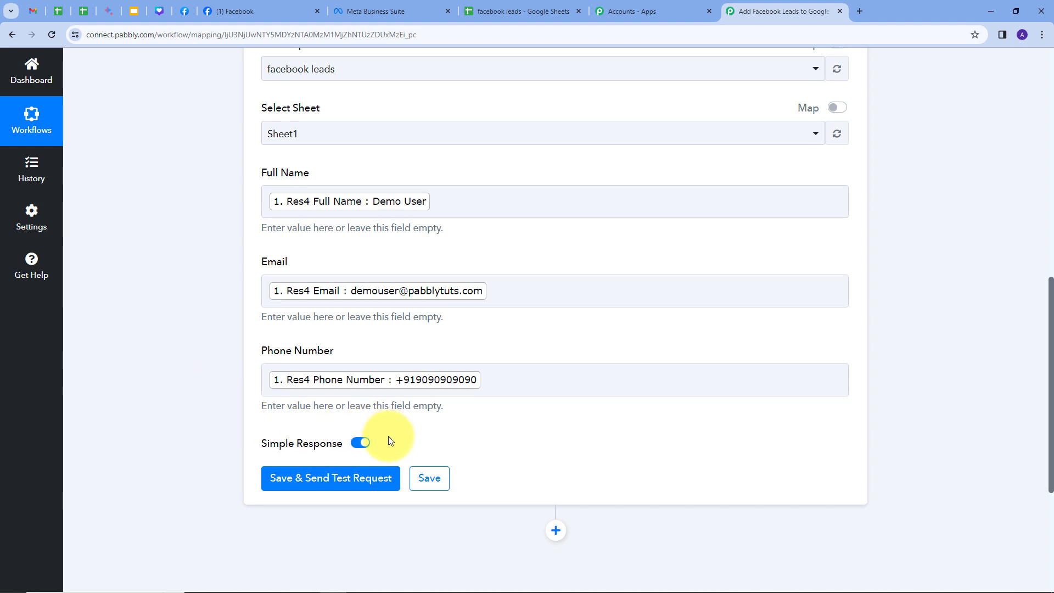
# - Save the Google Sheets action, send a test request and review the received response
pyautogui.click(327, 481)
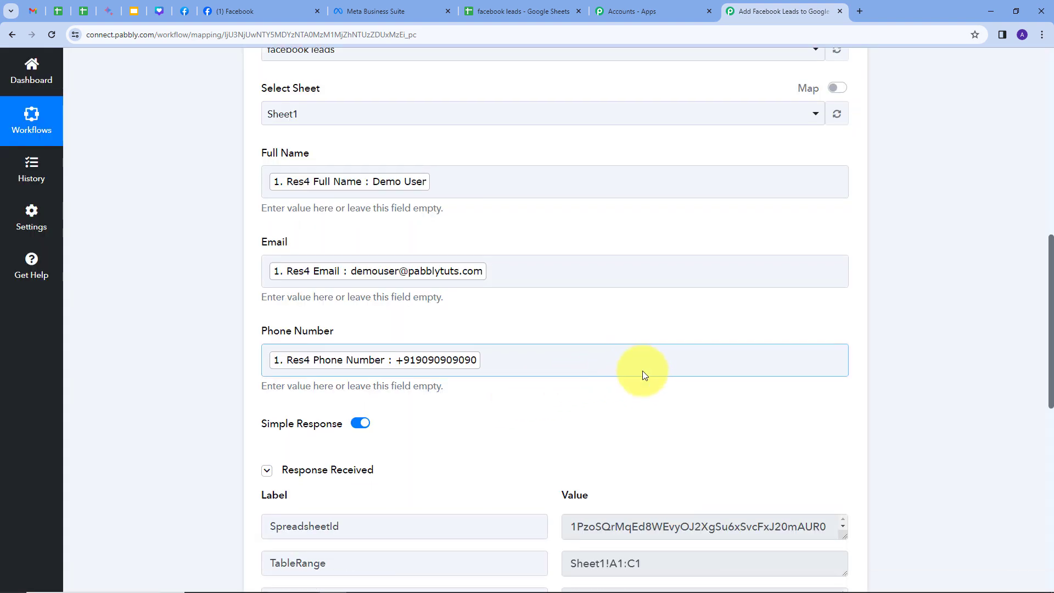
pyautogui.scroll(-3, 642, 370)
pyautogui.scroll(-2, 604, 362)
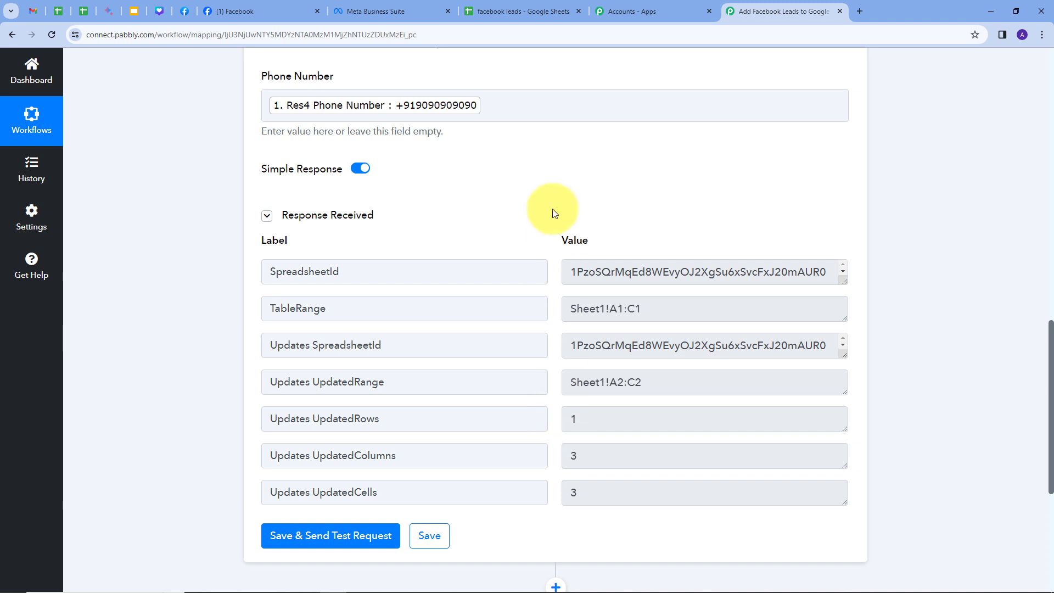
# - Switch to the facebook leads spreadsheet and check the full name, email and phone number in row 2
pyautogui.click(521, 11)
pyautogui.click(23, 207)
pyautogui.click(53, 237)
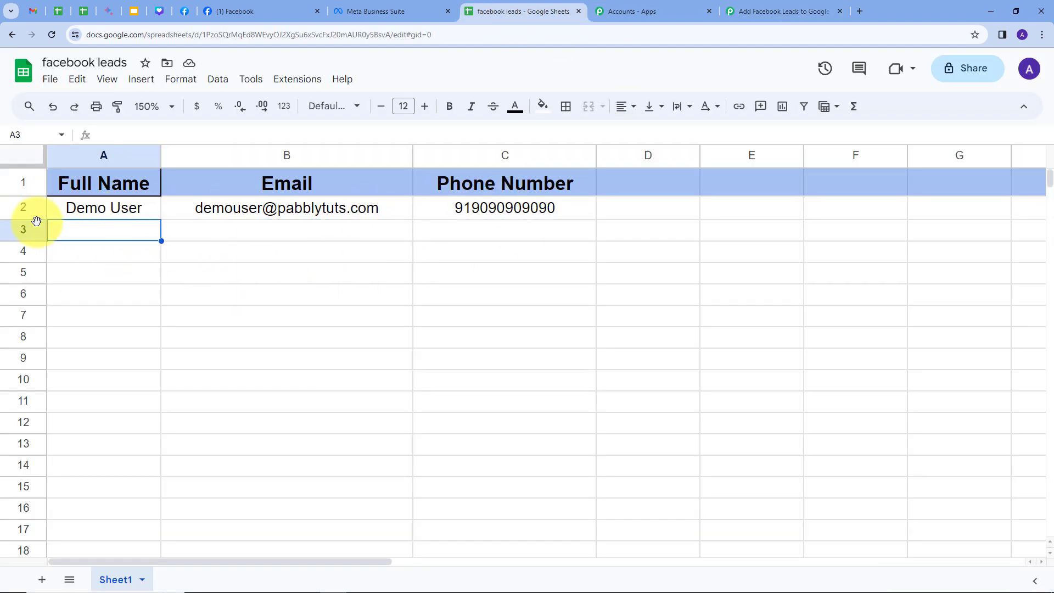
pyautogui.click(83, 216)
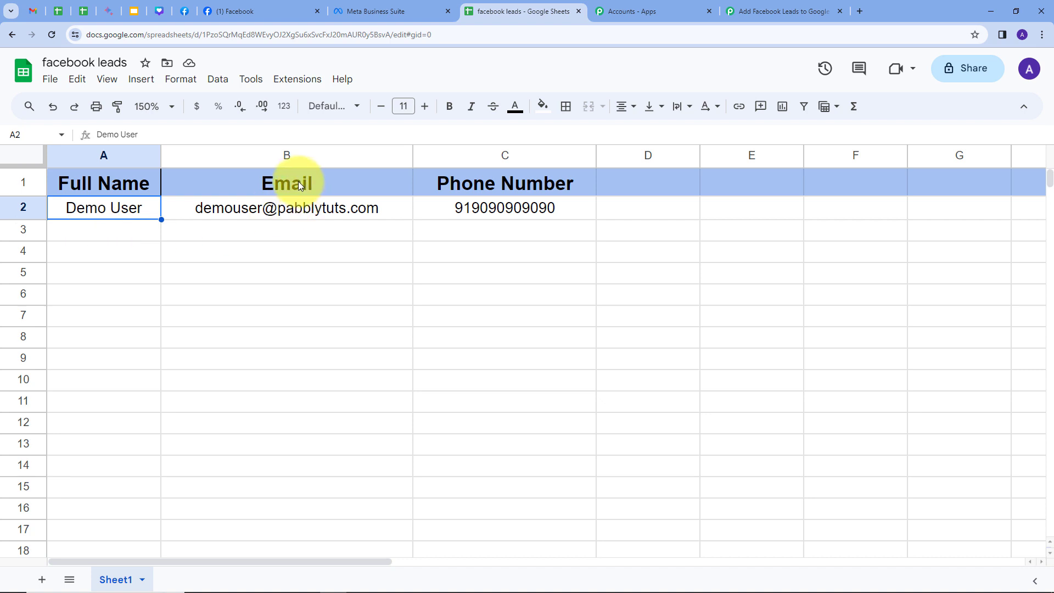
pyautogui.click(218, 210)
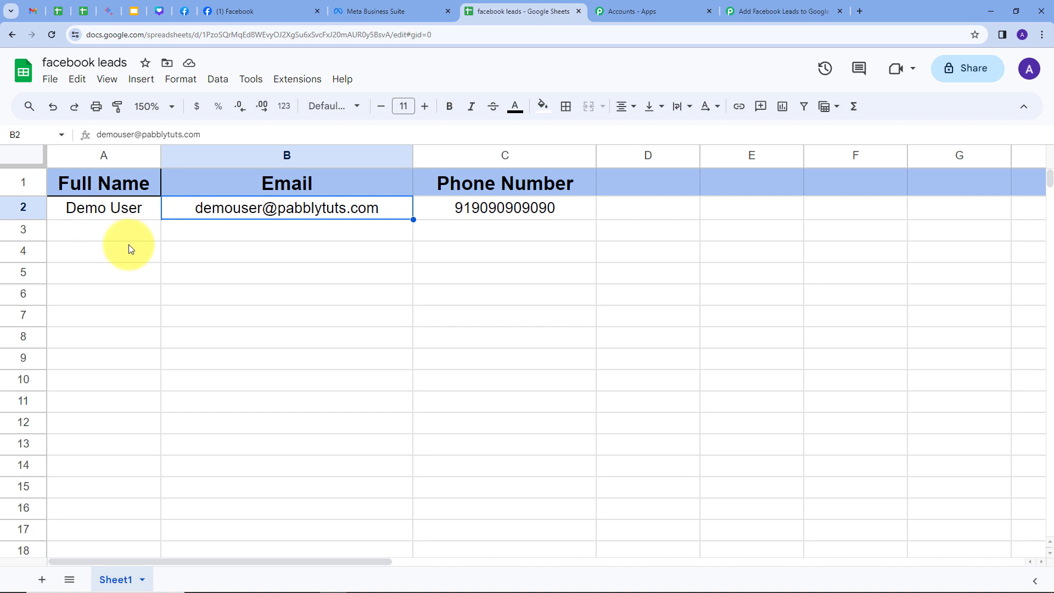
# - Delete the existing test lead in the Lead Ads Testing Tool and open the preview of New Form again
pyautogui.click(176, 11)
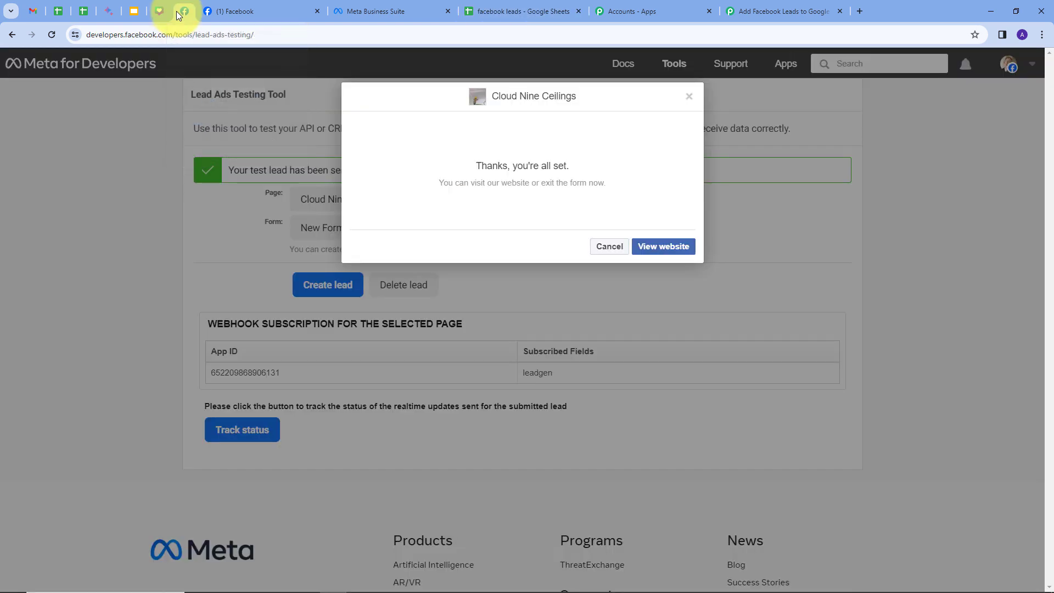
pyautogui.click(689, 98)
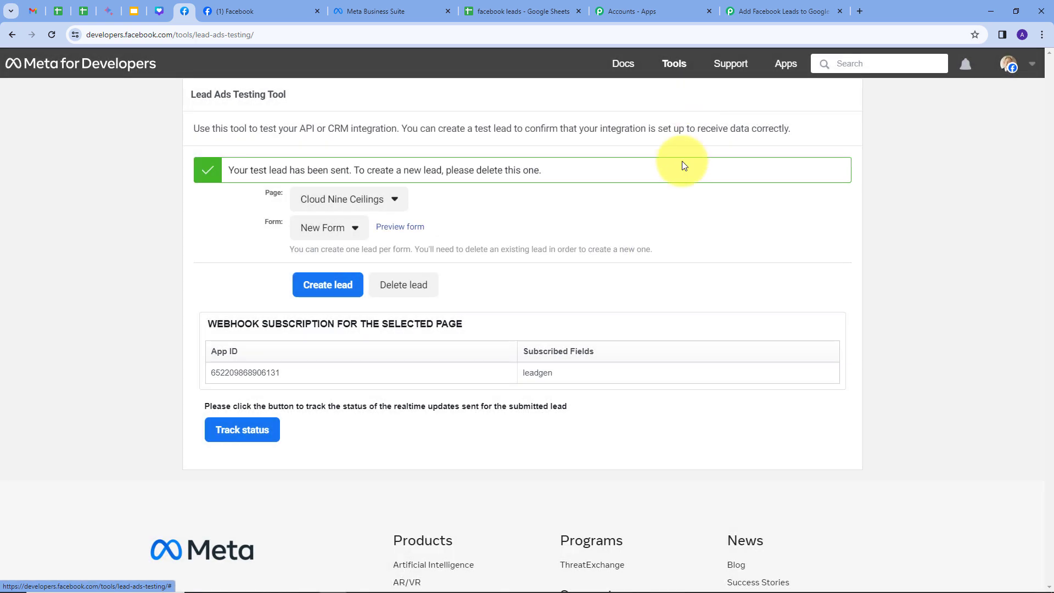
pyautogui.click(393, 291)
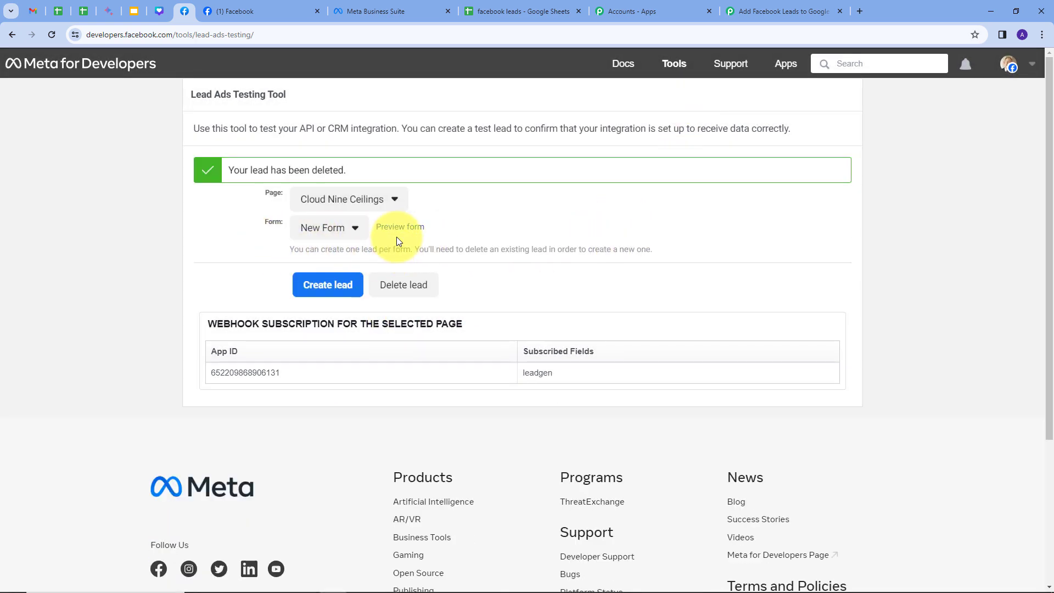
pyautogui.click(397, 233)
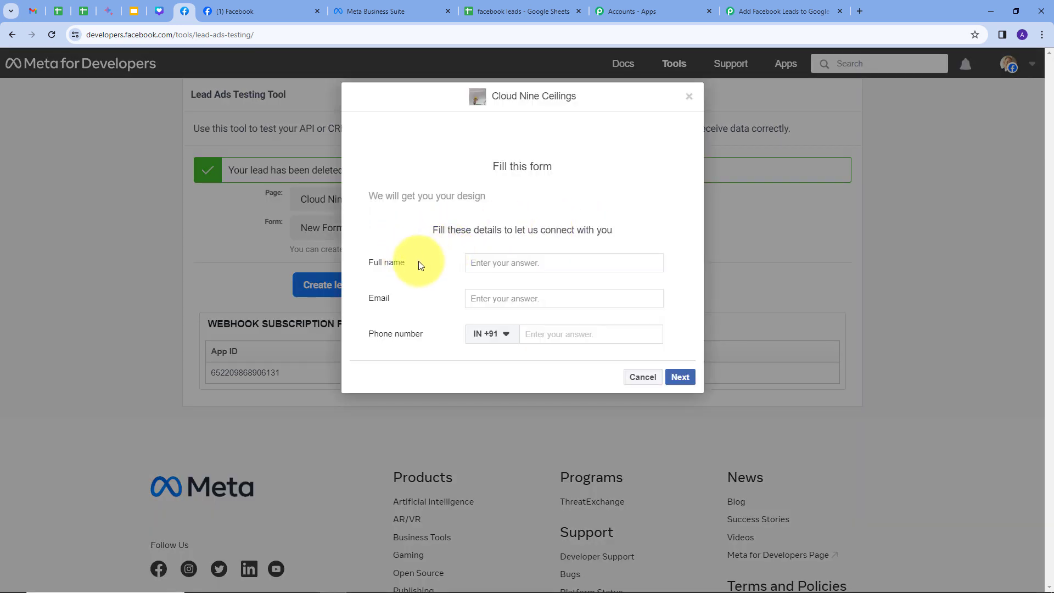
# - Fill in a second test lead's full name, email and phone number in the previewed form and submit it
pyautogui.click(486, 262)
pyautogui.write('T')
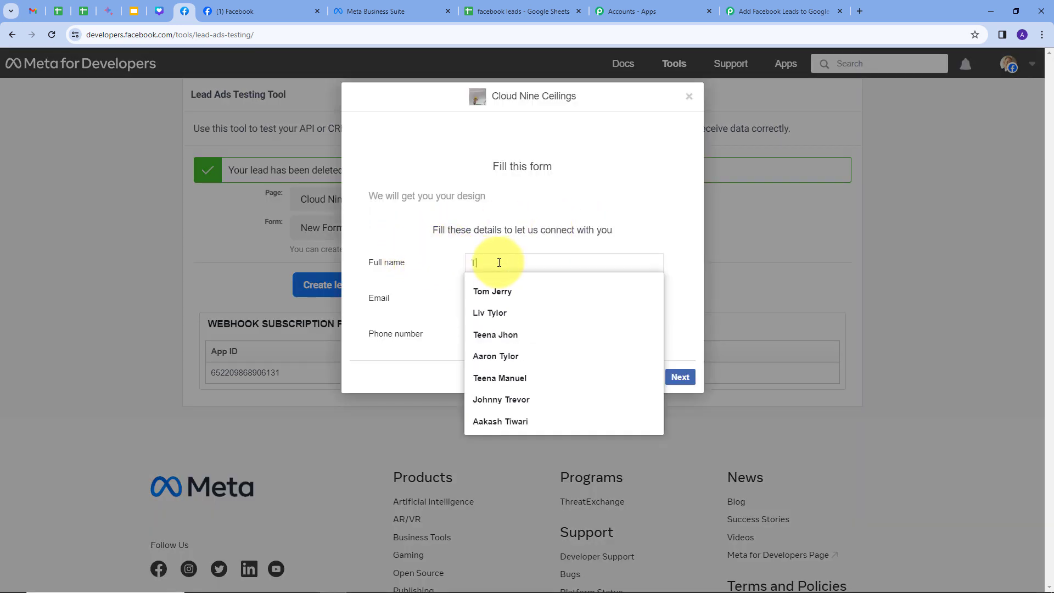
pyautogui.write('est User')
pyautogui.click(523, 297)
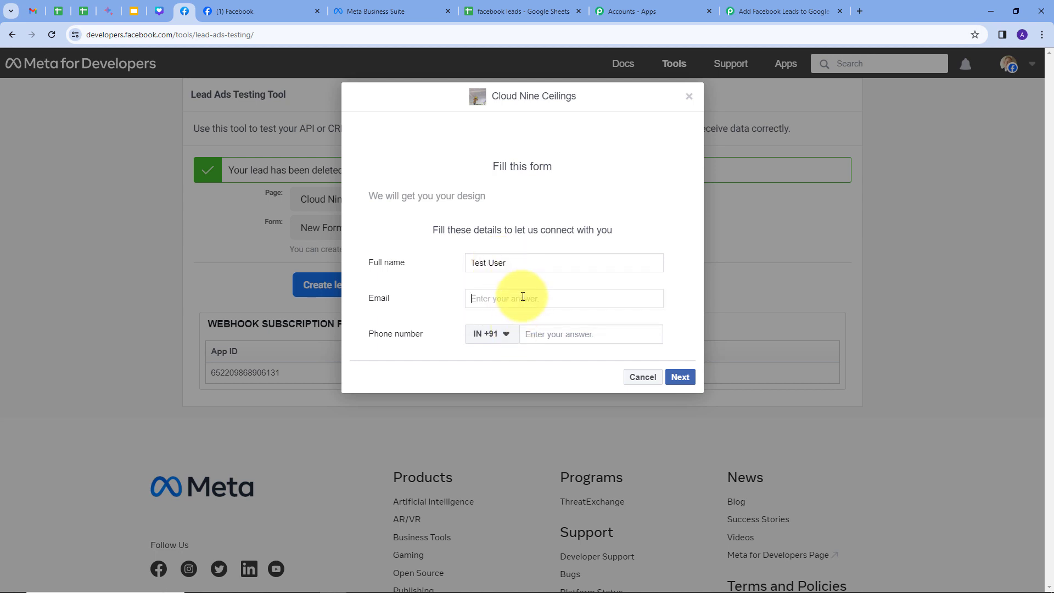
pyautogui.hotkey('ctrl', 'v')
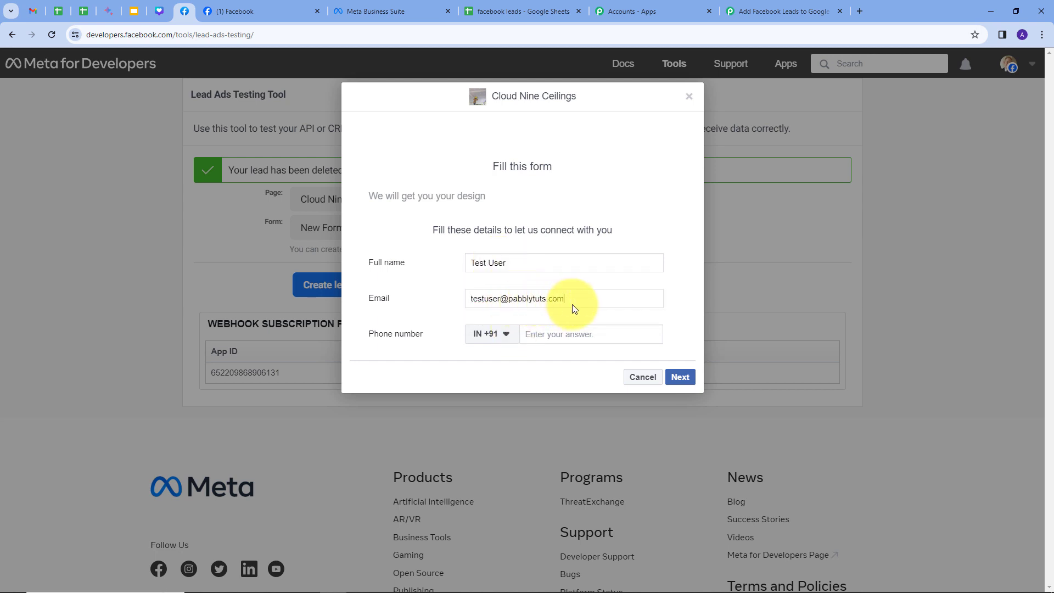
pyautogui.click(555, 334)
pyautogui.write('99999 99999')
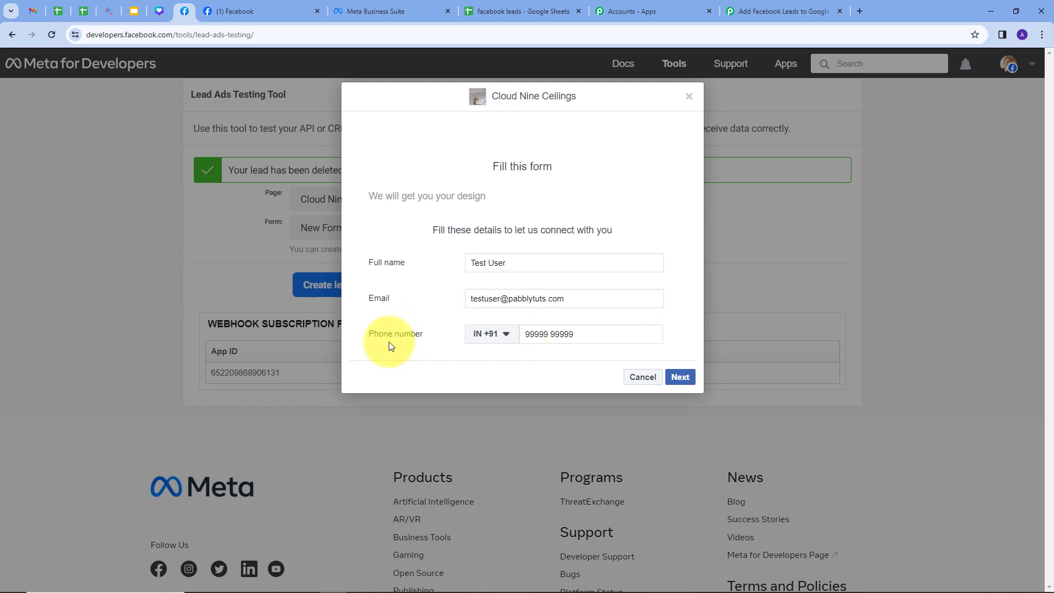
pyautogui.click(679, 377)
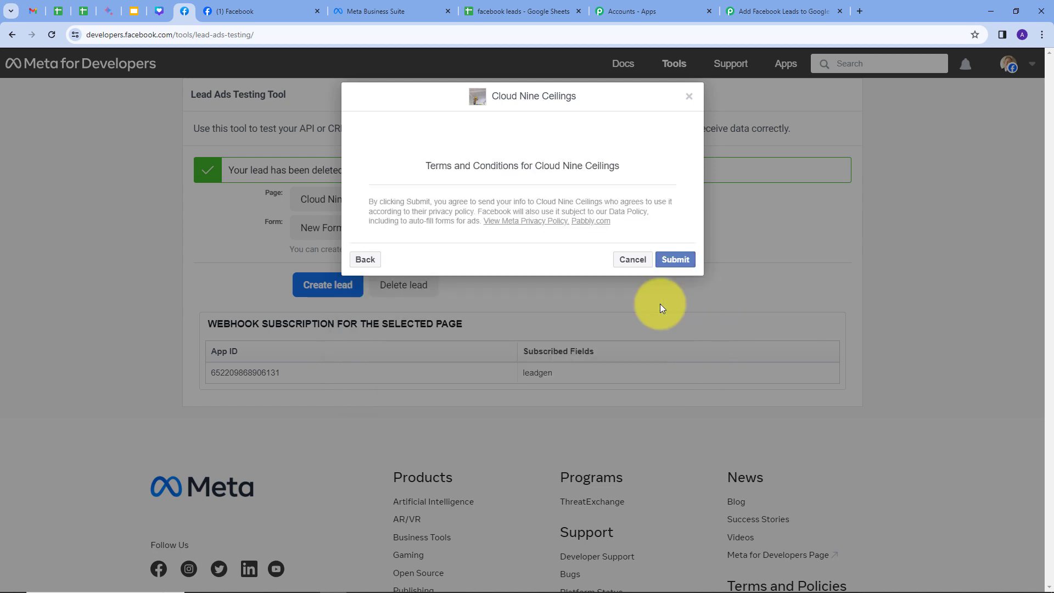
pyautogui.click(659, 261)
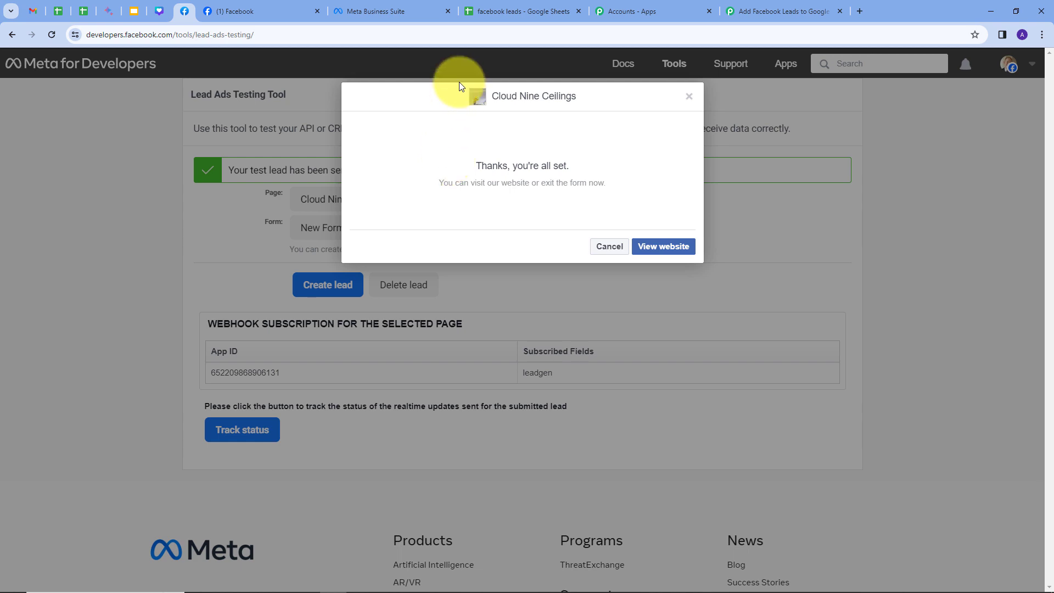
# - Check the second test lead's row in the facebook leads spreadsheet and return to the Pabbly Connect workflow
pyautogui.click(507, 11)
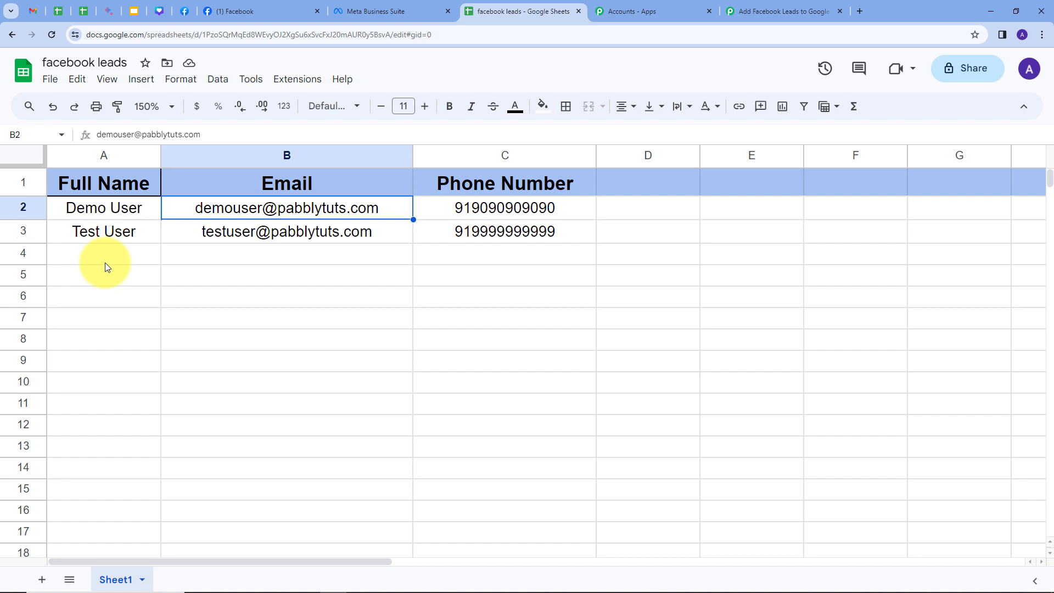
pyautogui.click(808, 6)
pyautogui.scroll(2, 118, 226)
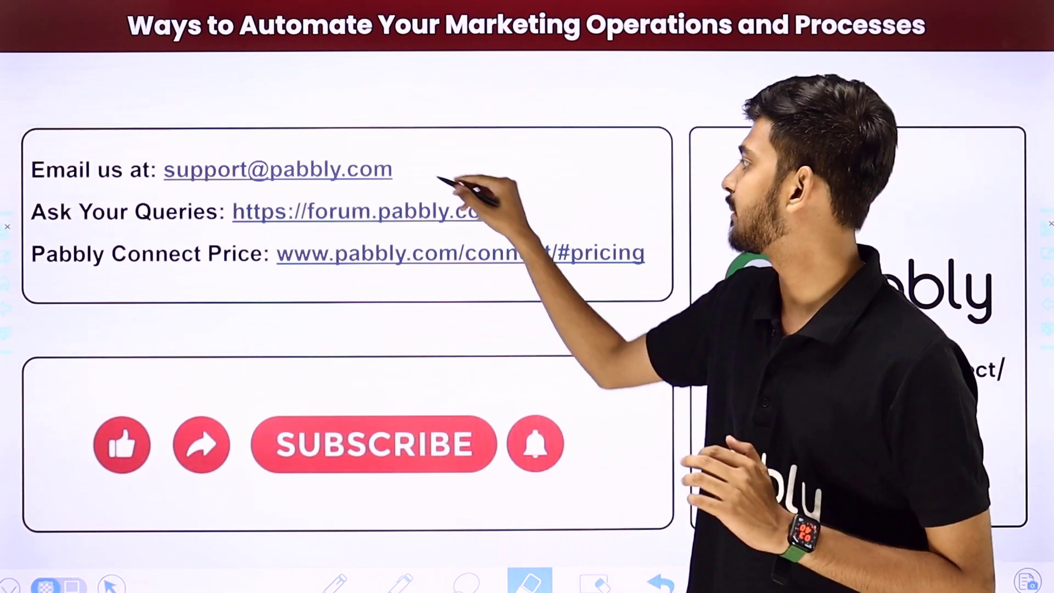
pyautogui.moveTo(422, 171); pyautogui.dragTo(505, 109)
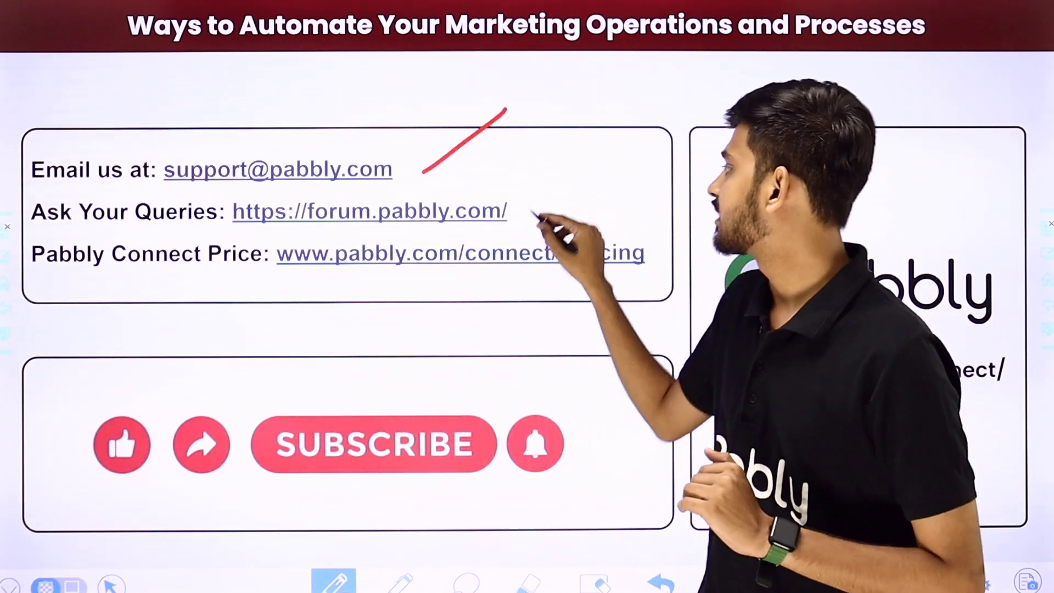
pyautogui.moveTo(522, 212); pyautogui.dragTo(594, 160)
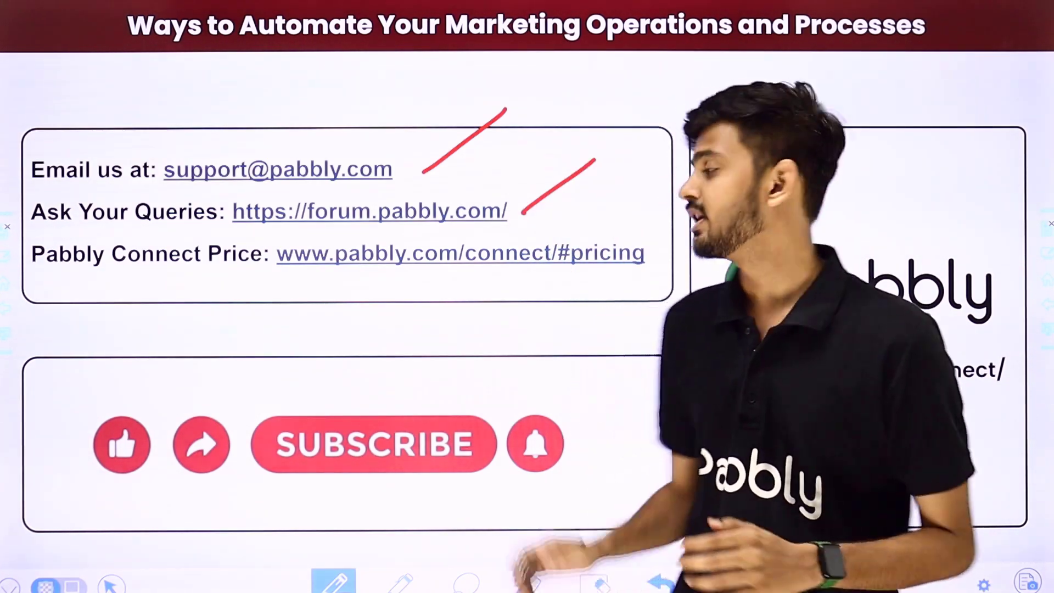
pyautogui.moveTo(635, 277); pyautogui.dragTo(716, 217)
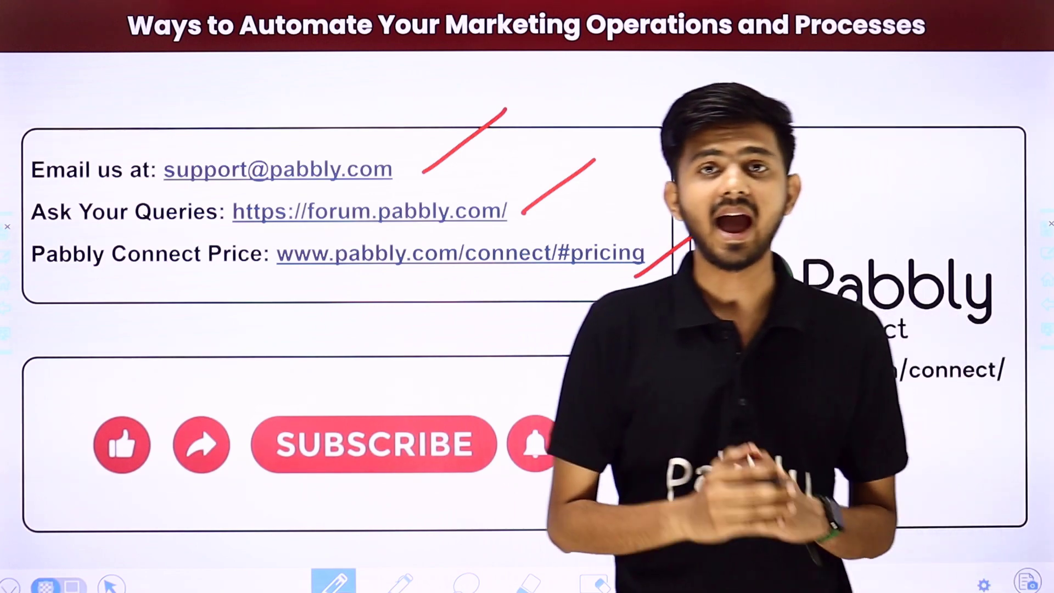